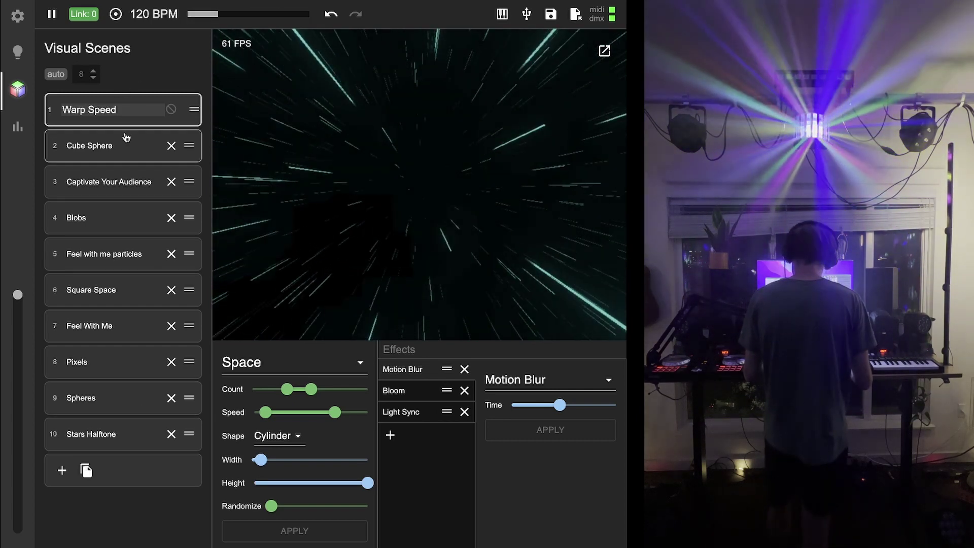
Preview the Cube Sphere, Captivate Your Audience, Blobs and Feel with me particles scenes, then return to Warp Speed.
click(130, 156)
click(130, 183)
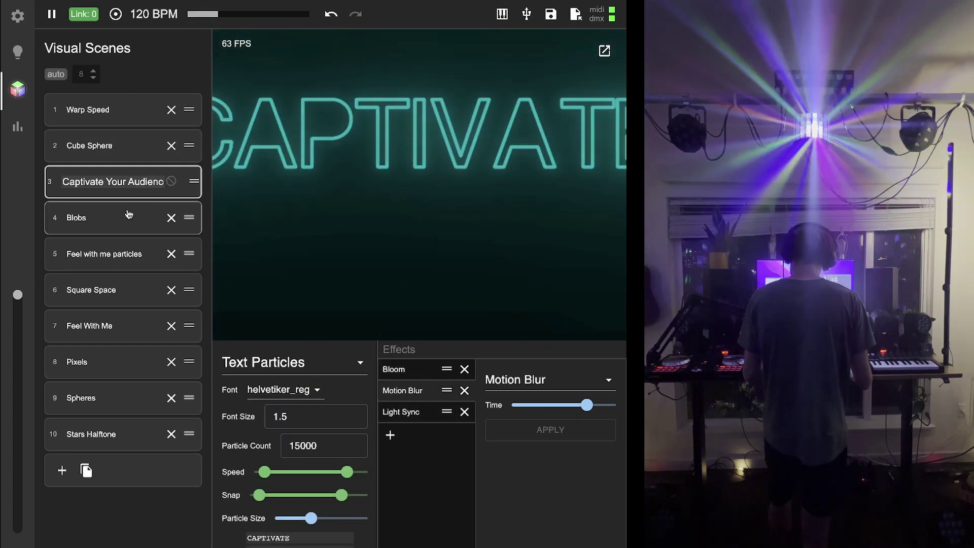
click(129, 217)
click(127, 252)
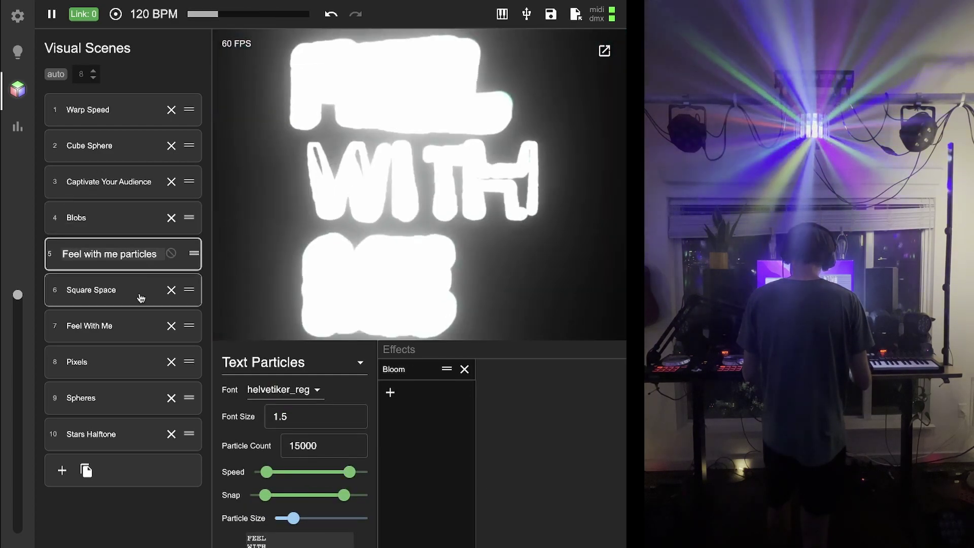
click(126, 109)
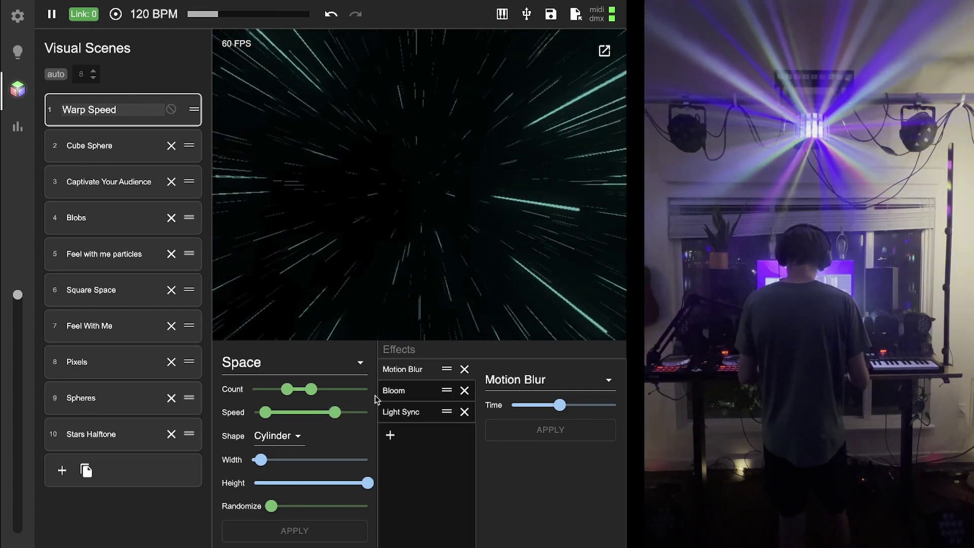
Widen the scene settings panel, add an eleventh scene and set its type to Cube Sphere.
drag(378, 405, 400, 418)
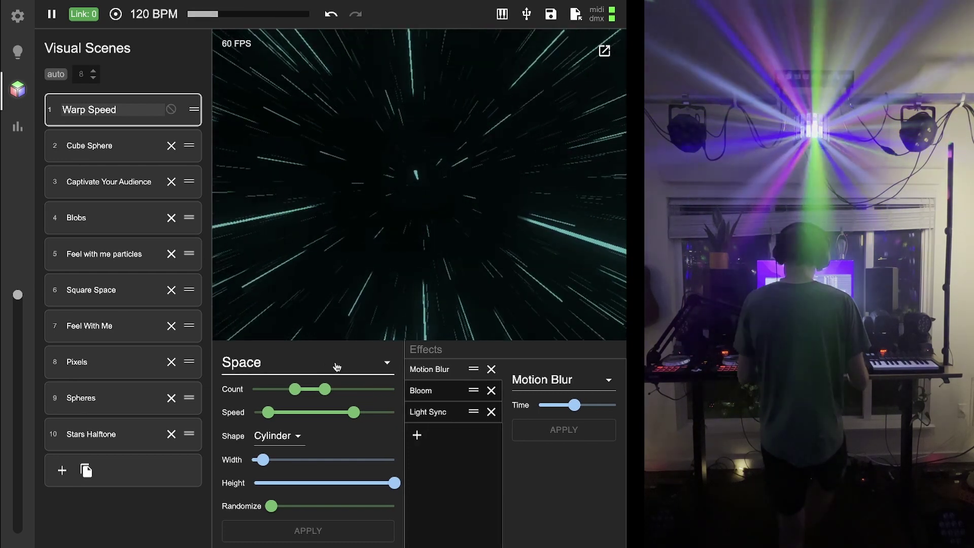
scroll(313, 487, down, 1)
scroll(327, 426, up, 1)
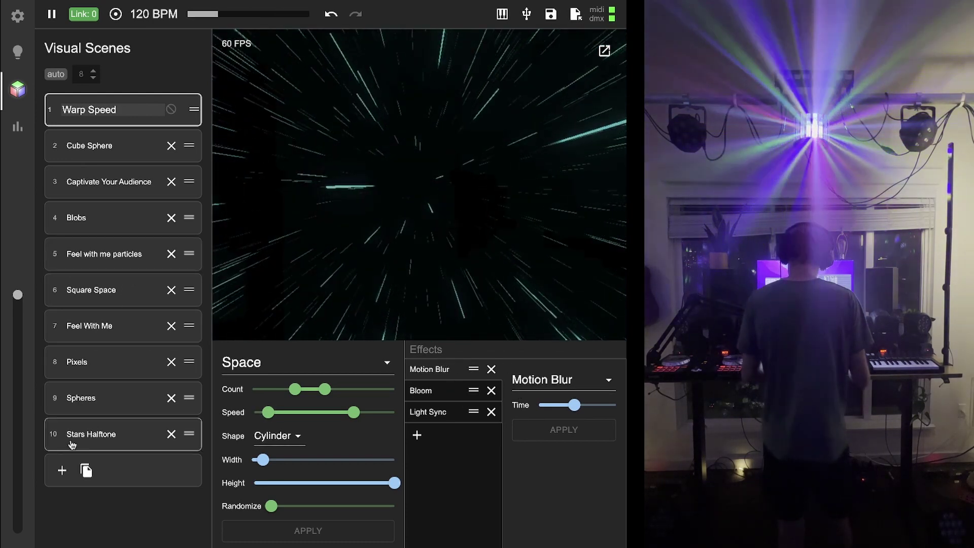
click(62, 471)
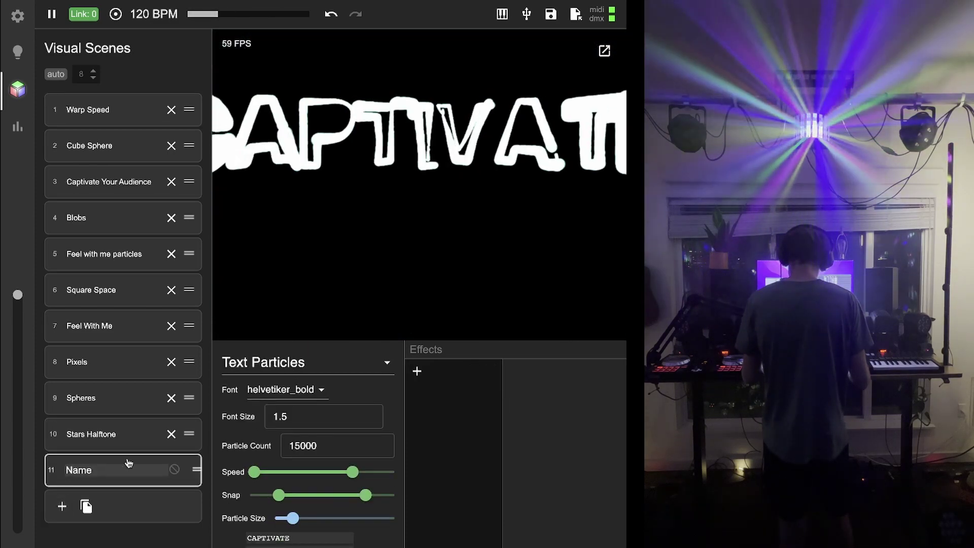
click(350, 366)
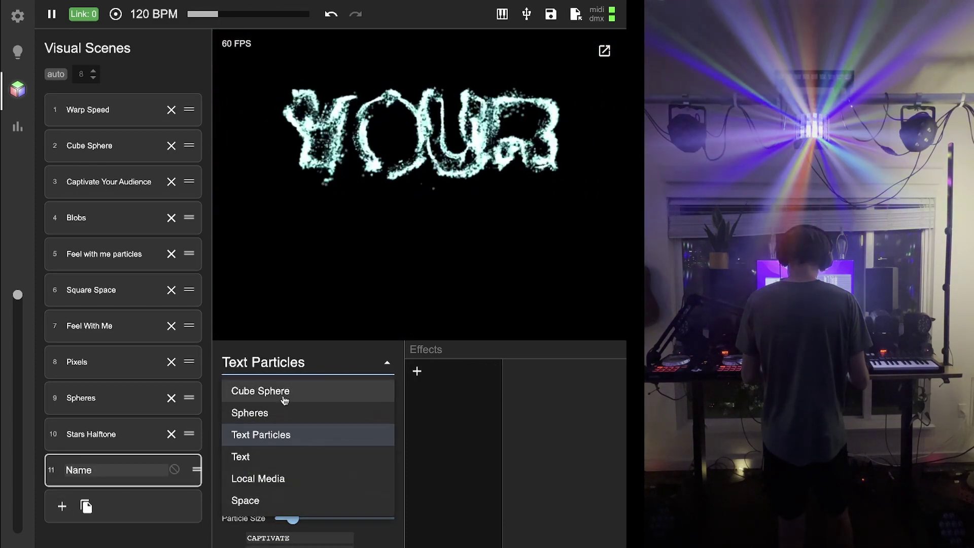
click(287, 396)
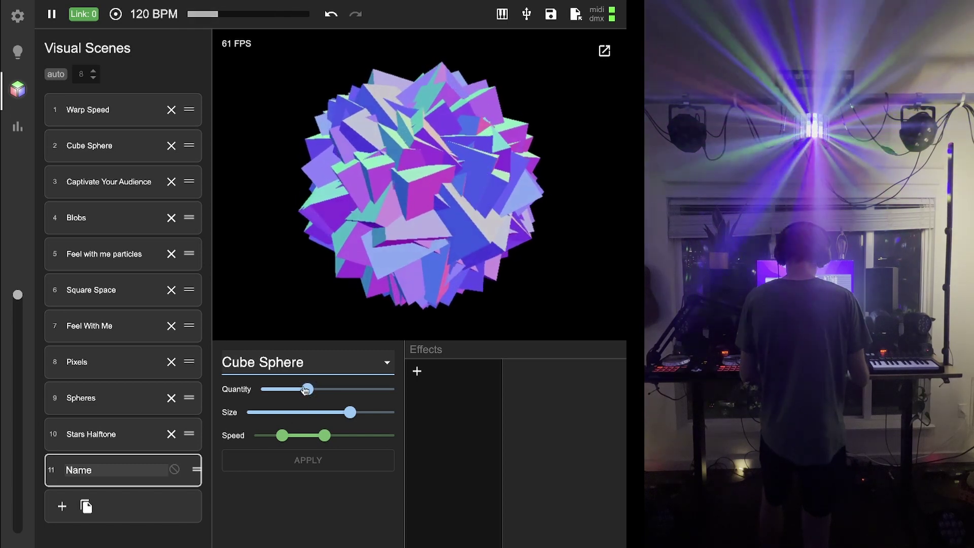
Raise then lower the Cube Sphere's Quantity and adjust its piece Size, applying each change.
drag(322, 390, 361, 394)
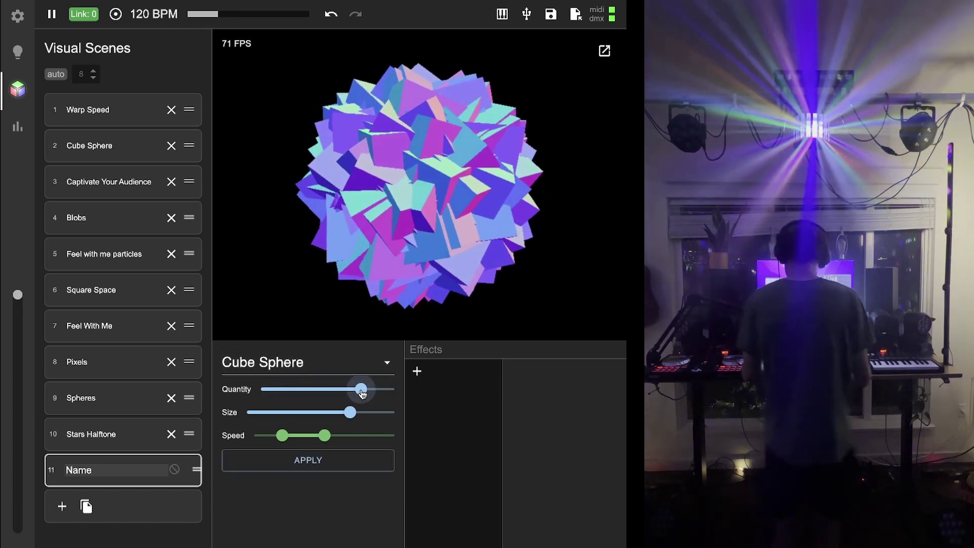
click(331, 471)
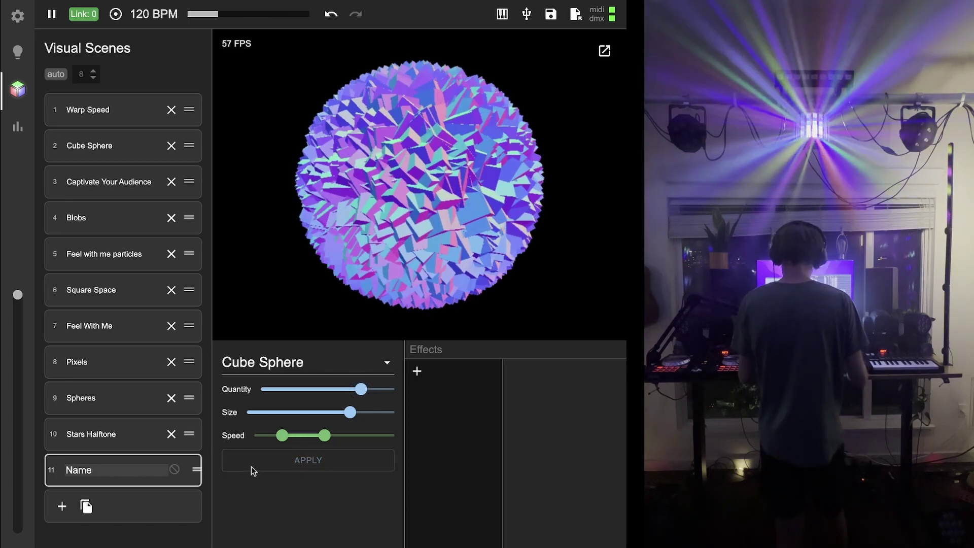
drag(345, 395, 328, 392)
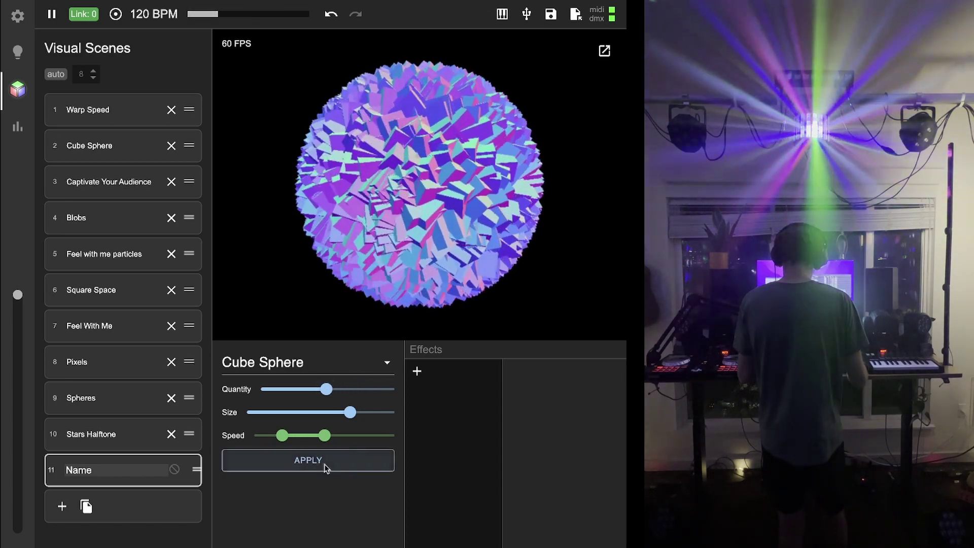
click(325, 464)
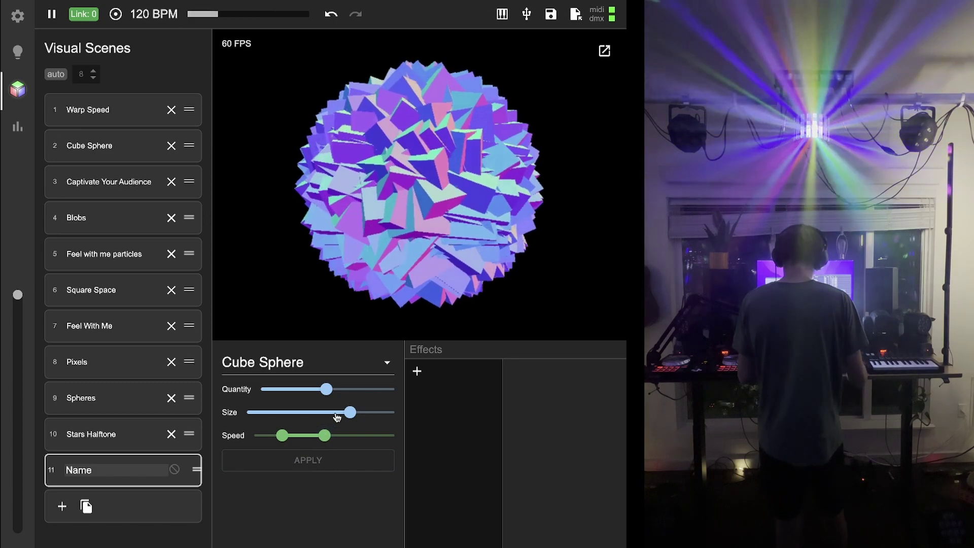
mouse_move(337, 417)
mouse_down()
mouse_move(327, 413)
mouse_move(354, 413)
mouse_up()
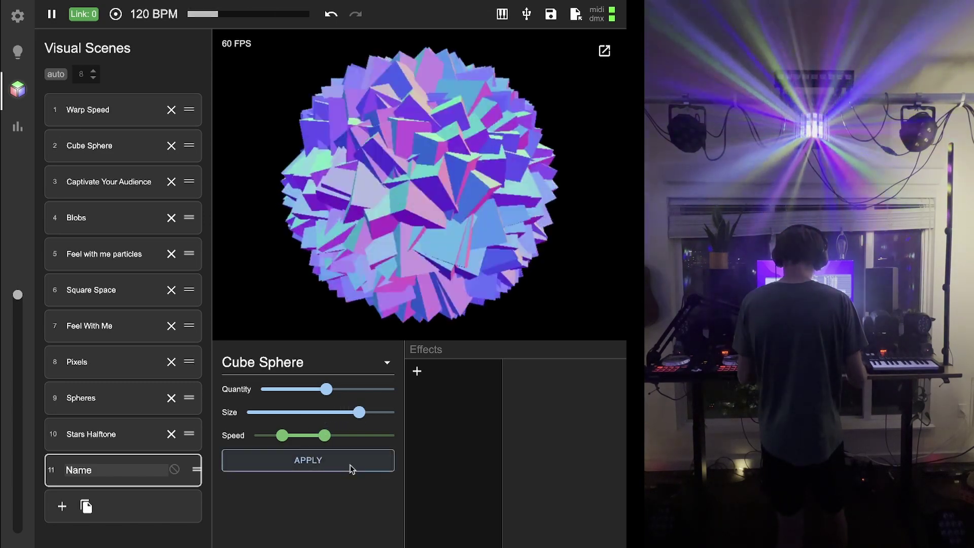
click(355, 459)
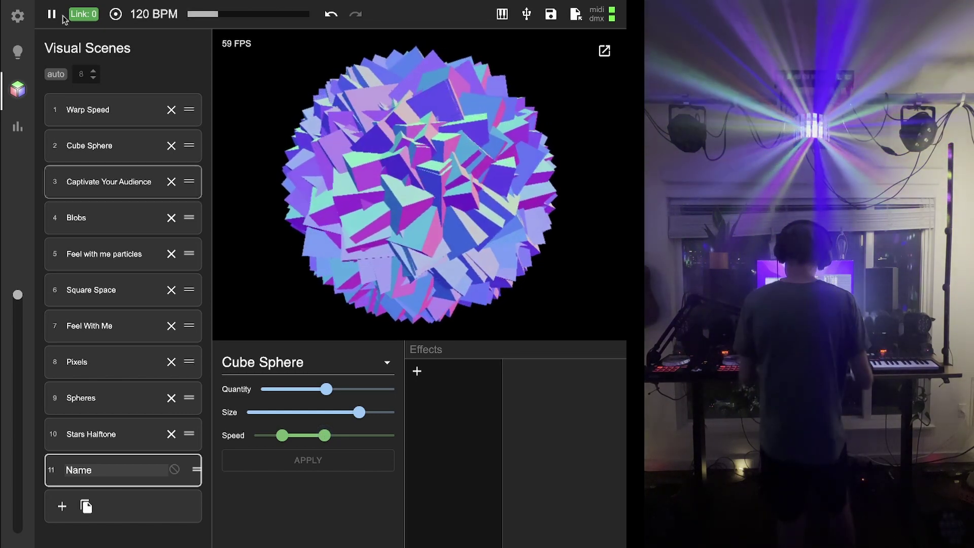
On the Light Scenes page, try Chill and Random Chill, then activate Chill Colors.
click(27, 56)
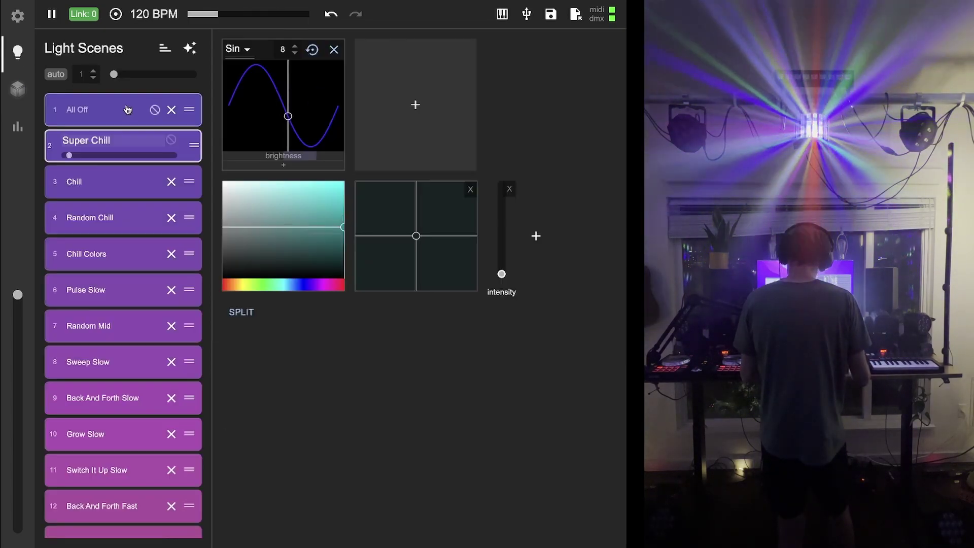
click(121, 182)
click(110, 222)
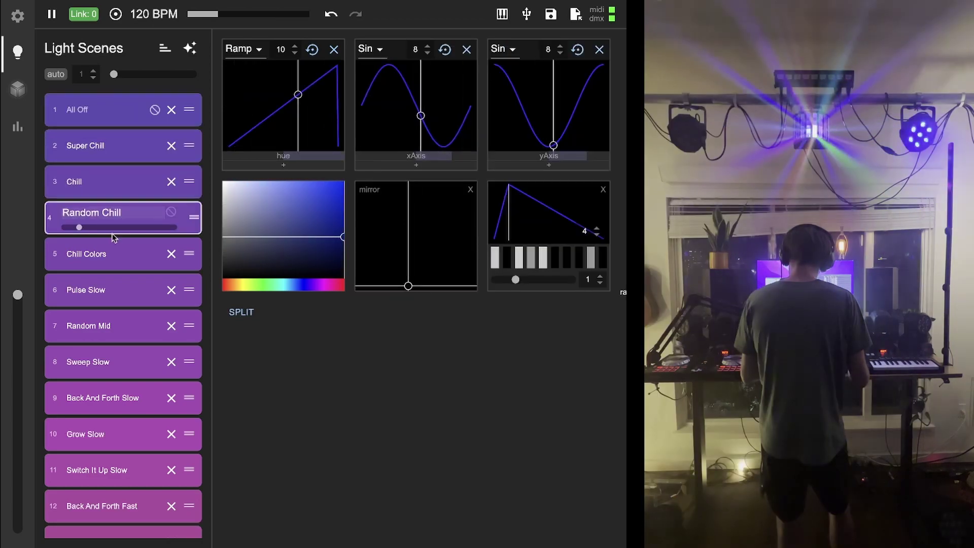
click(116, 253)
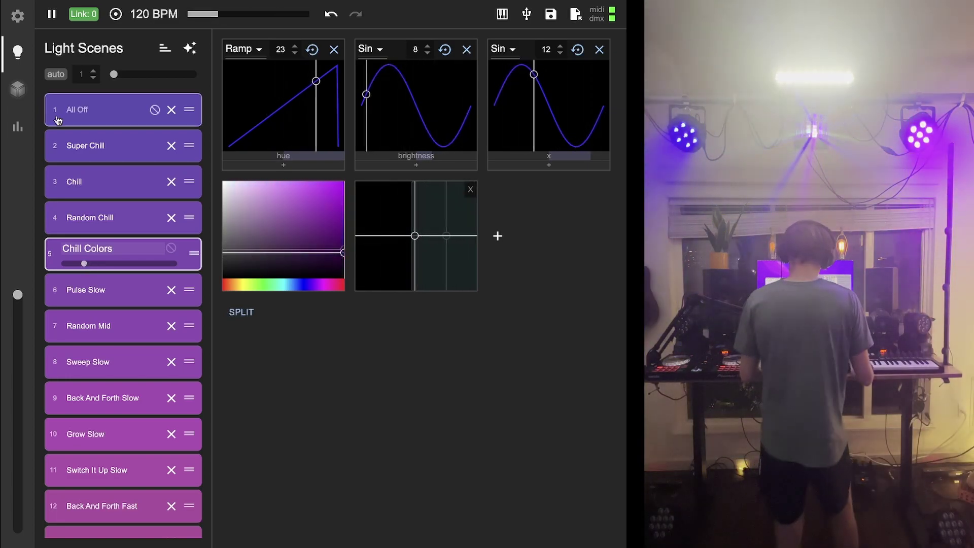
Adjust the Cube Sphere's Speed range and apply it, then go back to the light scenes.
click(18, 88)
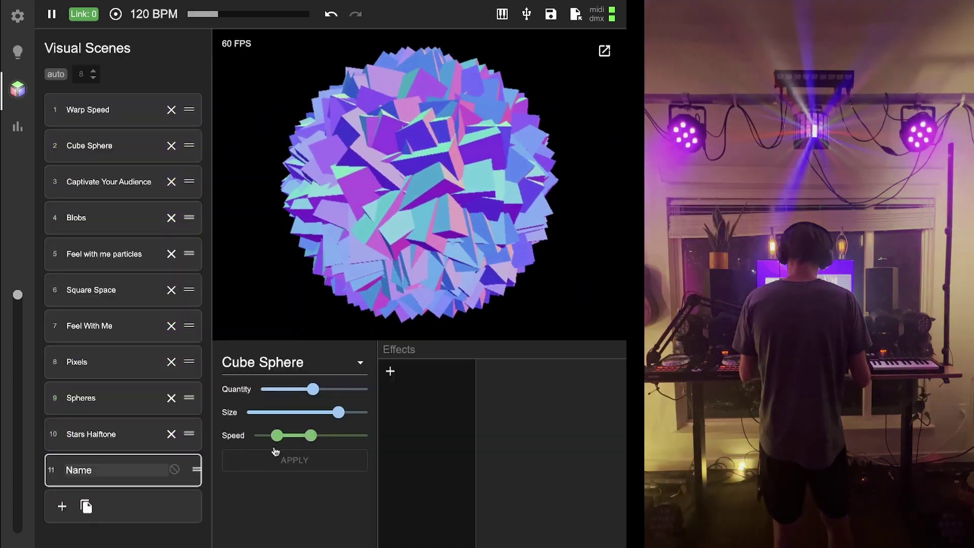
drag(311, 435, 344, 438)
click(288, 459)
click(327, 462)
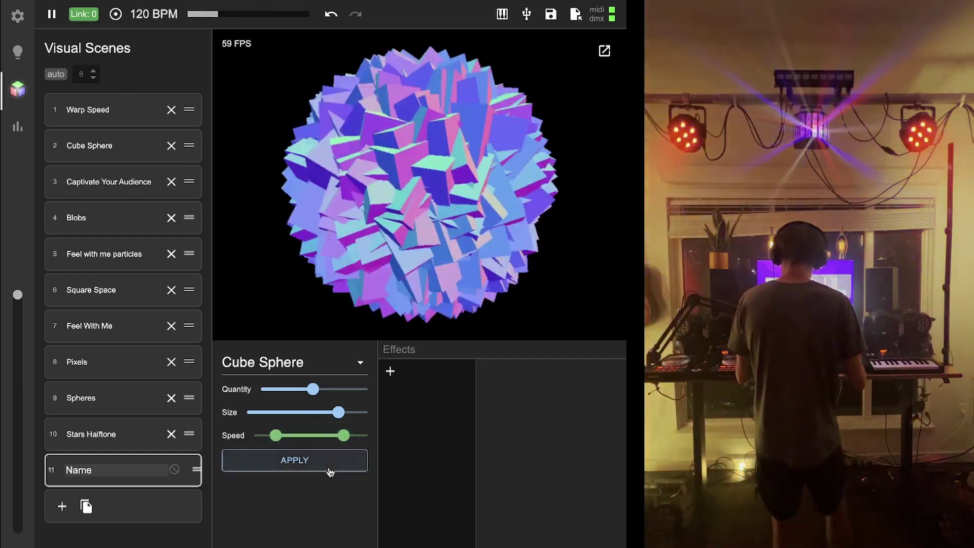
click(330, 470)
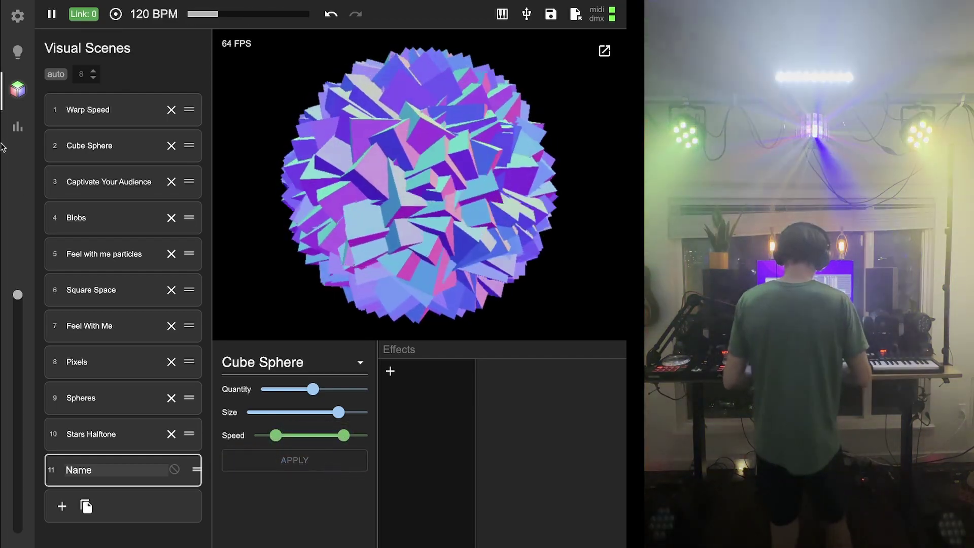
click(17, 52)
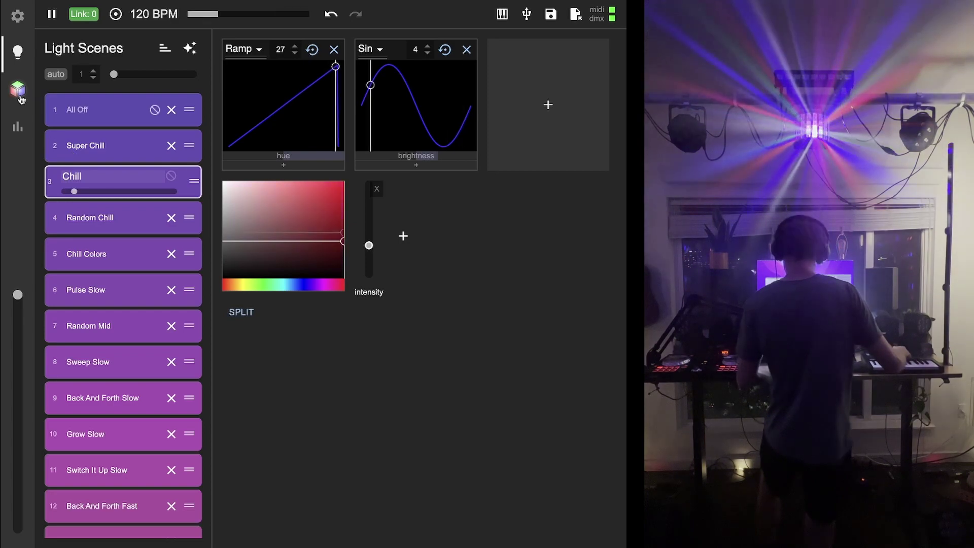
Return to the Visual Scenes page to view the spinning Cube Sphere scene.
click(21, 96)
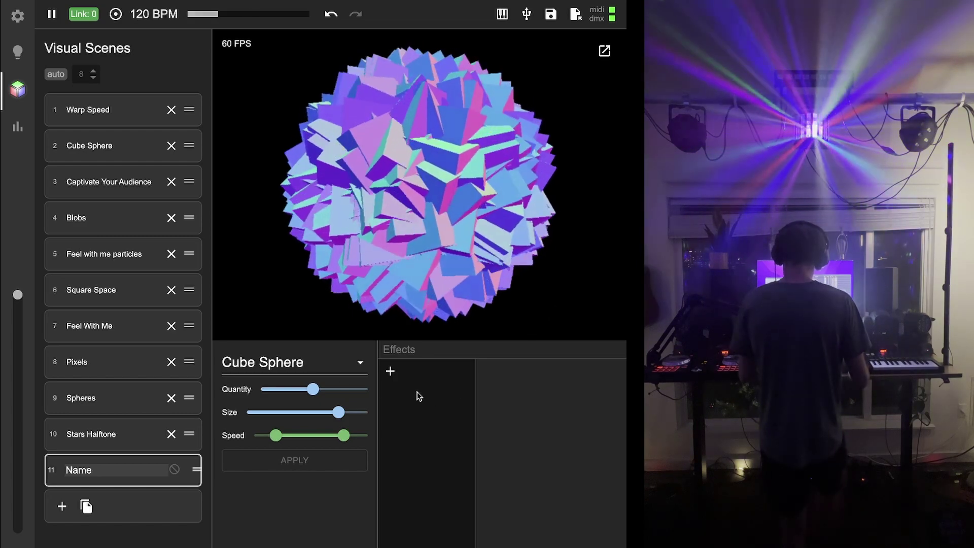
Add a Pixel effect to the Cube Sphere and increase its pixel size.
drag(377, 404, 386, 403)
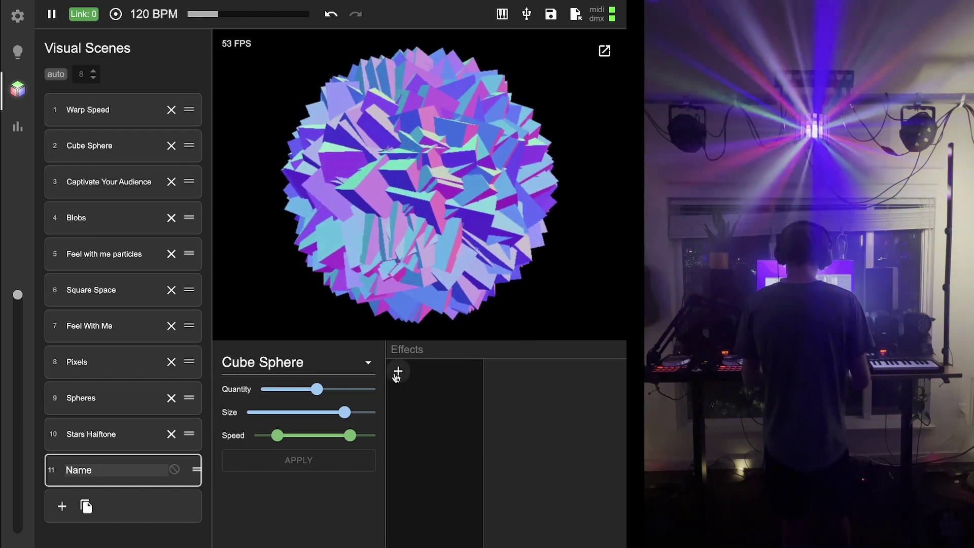
click(397, 373)
drag(553, 405, 588, 406)
click(554, 436)
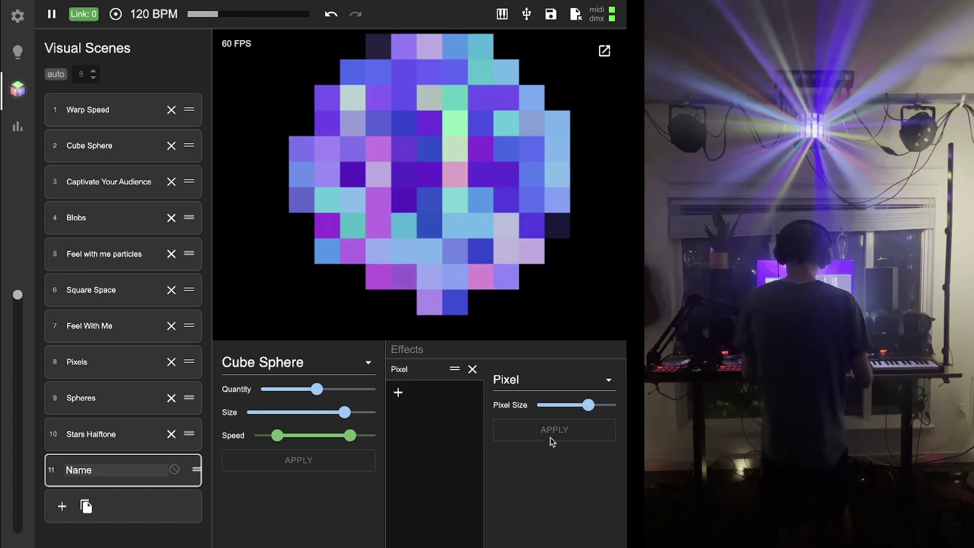
Try Bloom as the effect type, then settle on Motion Blur.
click(576, 377)
click(550, 391)
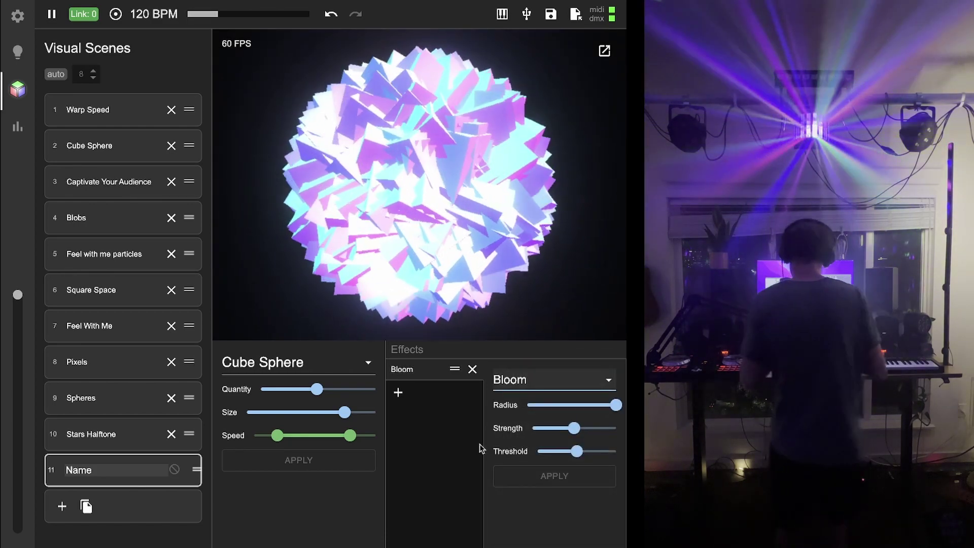
click(546, 380)
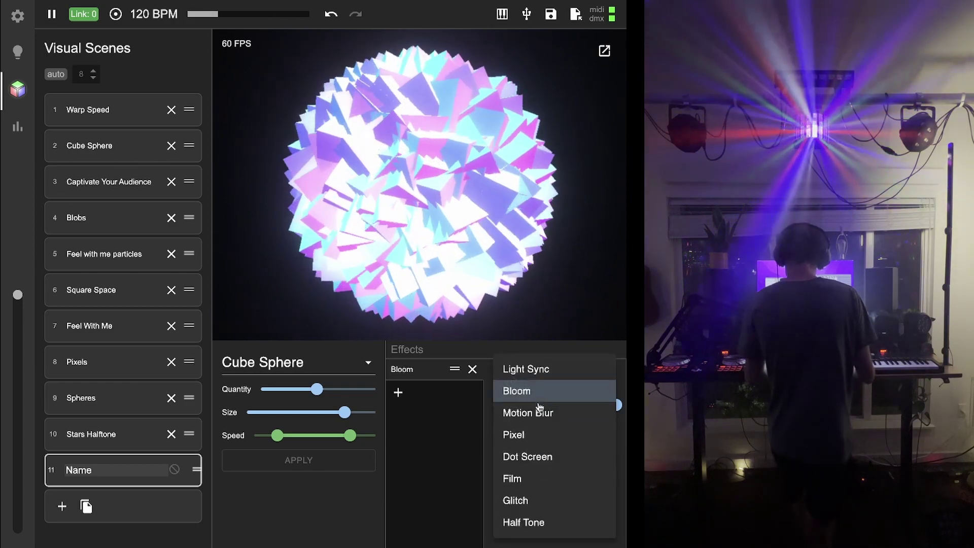
click(542, 410)
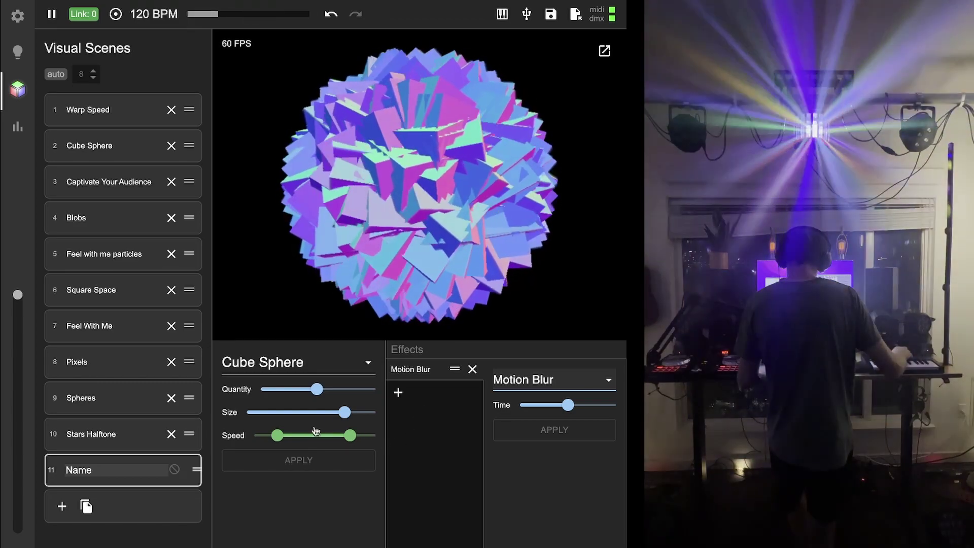
Readjust the Cube Sphere's Speed range twice, applying each, and open the effect-type list.
drag(316, 431, 333, 412)
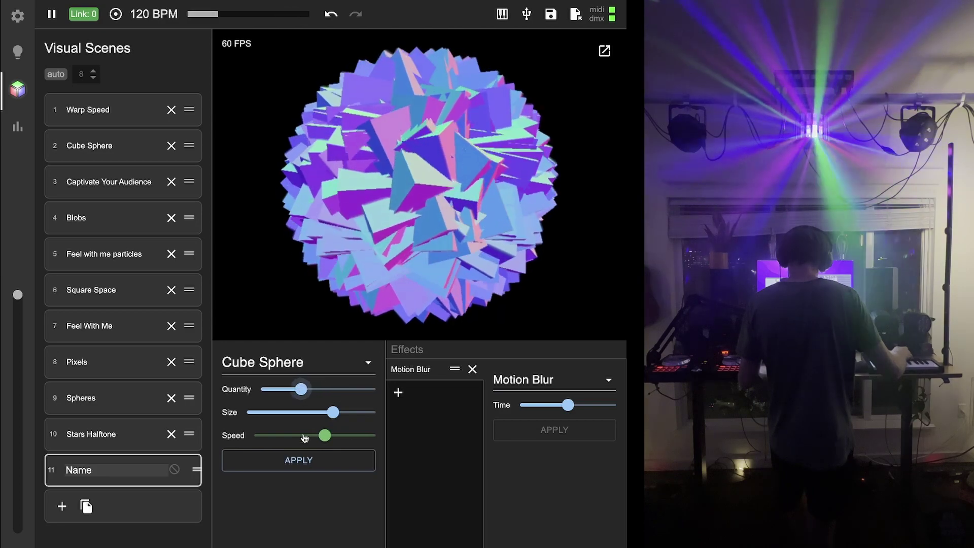
click(302, 454)
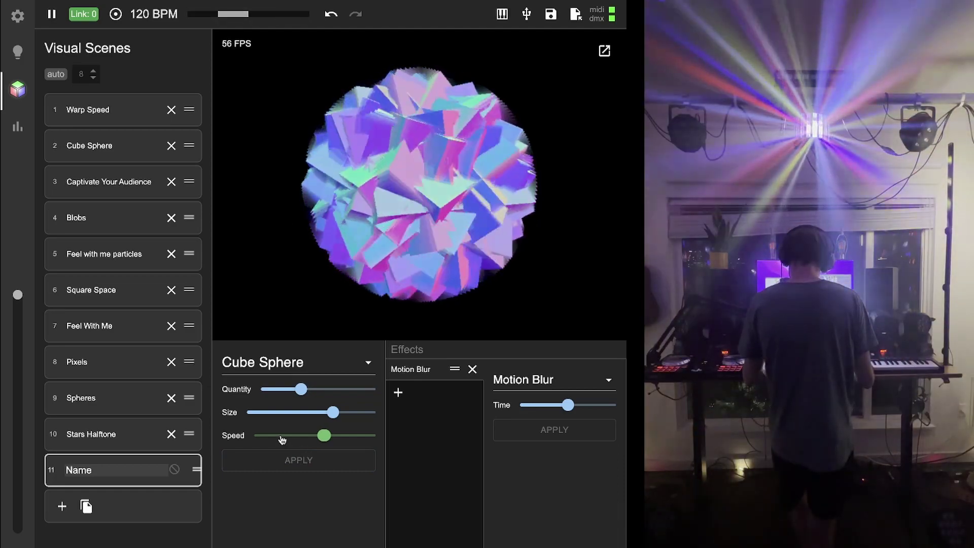
drag(282, 439, 341, 440)
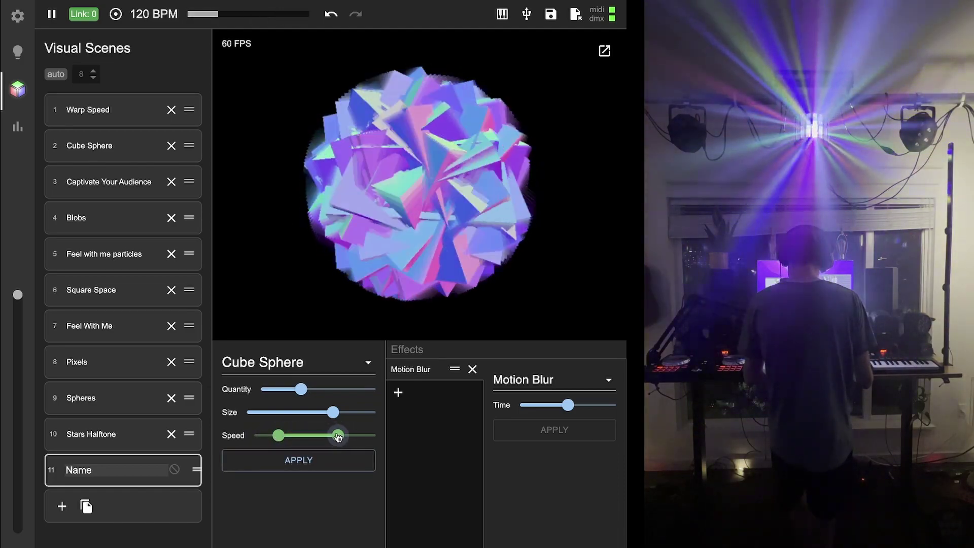
click(347, 455)
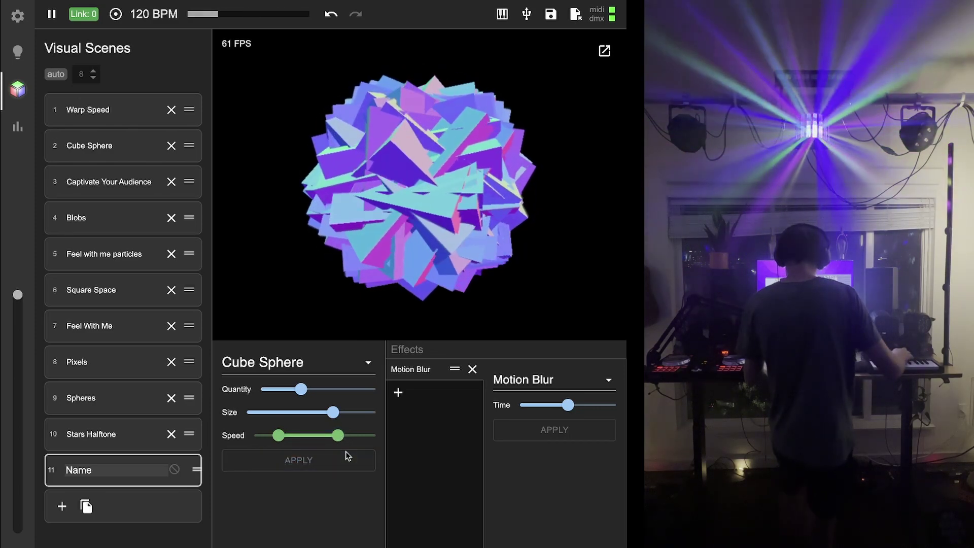
click(521, 383)
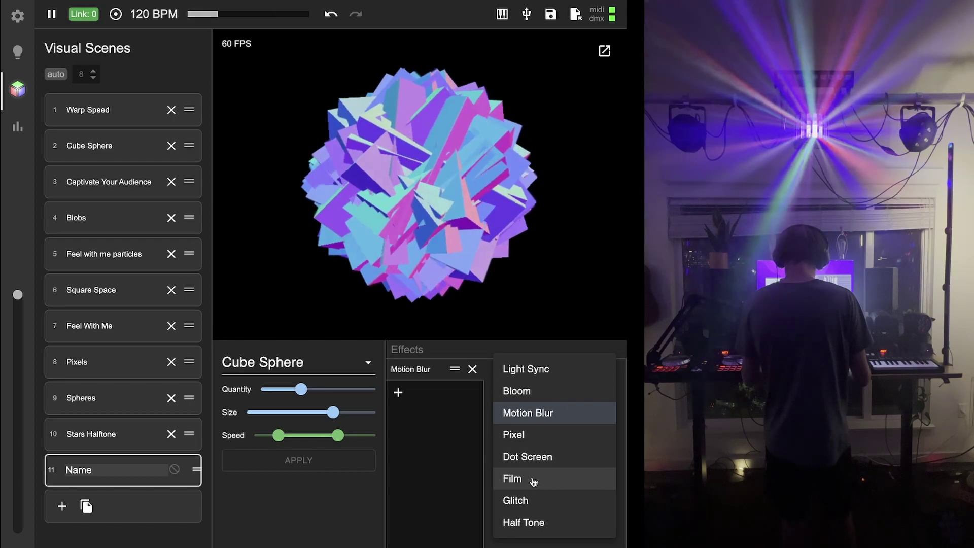
Replace Motion Blur with Film and raise its Scanlines in two applied increments.
click(533, 479)
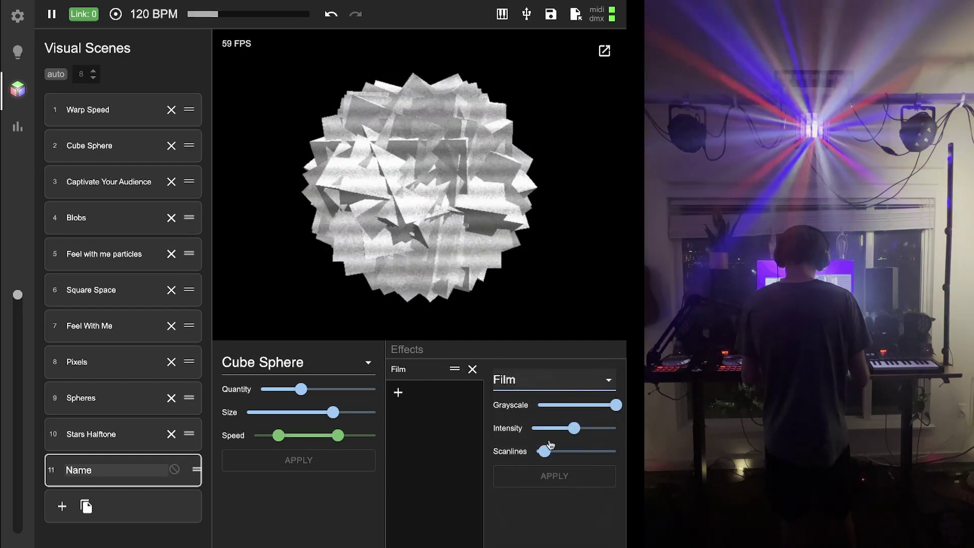
drag(554, 453, 564, 451)
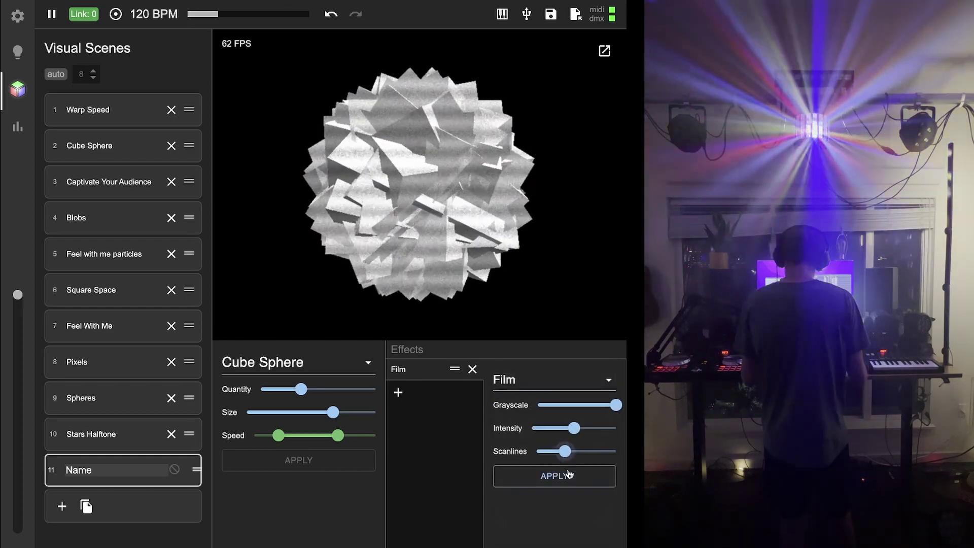
click(571, 477)
click(579, 453)
click(579, 473)
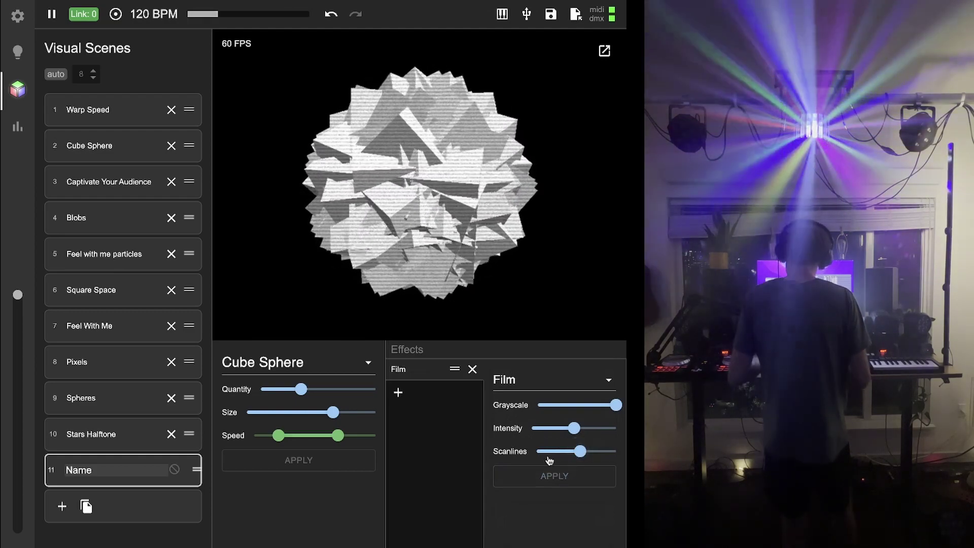
Add a Pixel effect after Film and move Film below it.
click(558, 387)
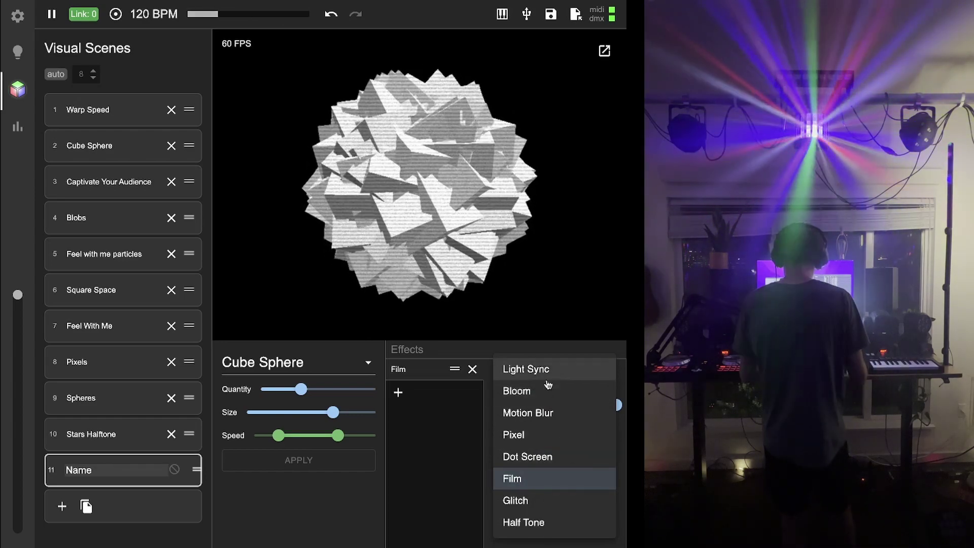
click(439, 444)
click(397, 392)
click(528, 387)
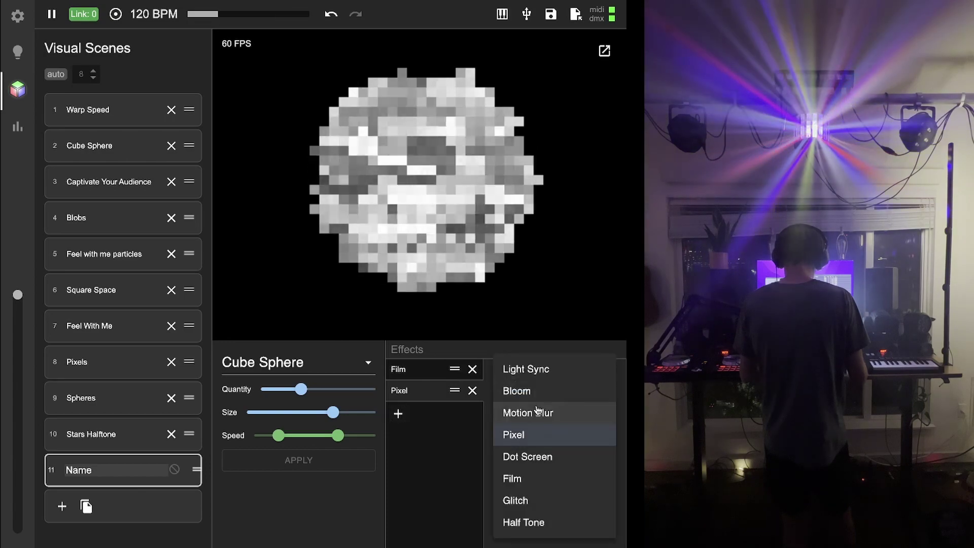
click(404, 441)
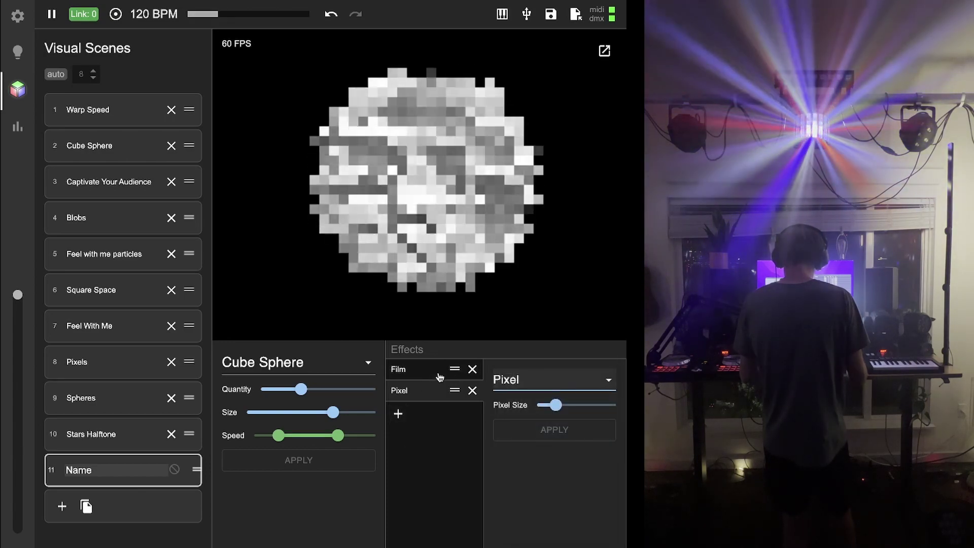
drag(455, 369, 456, 388)
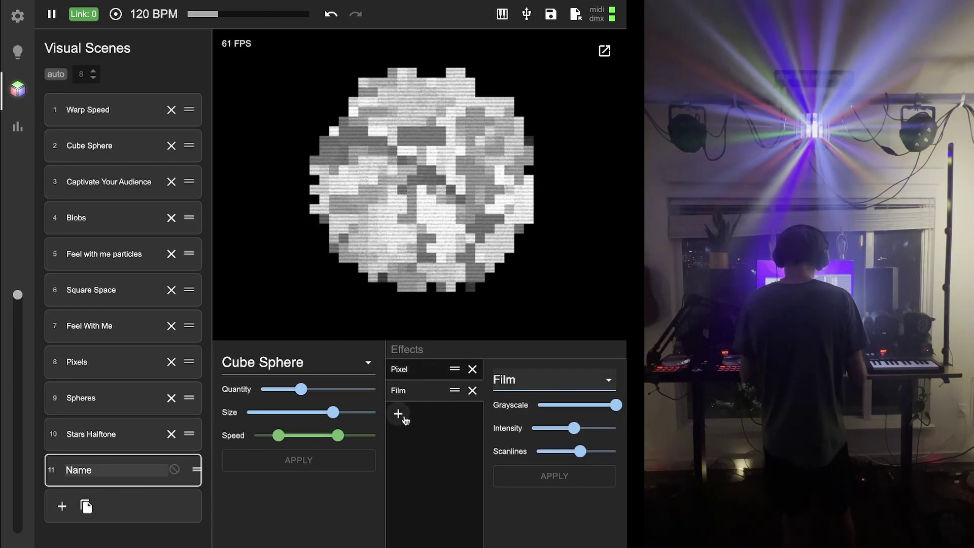
Turn the top effect into Bloom and delete the Film and extra Pixel effects.
click(398, 413)
click(526, 385)
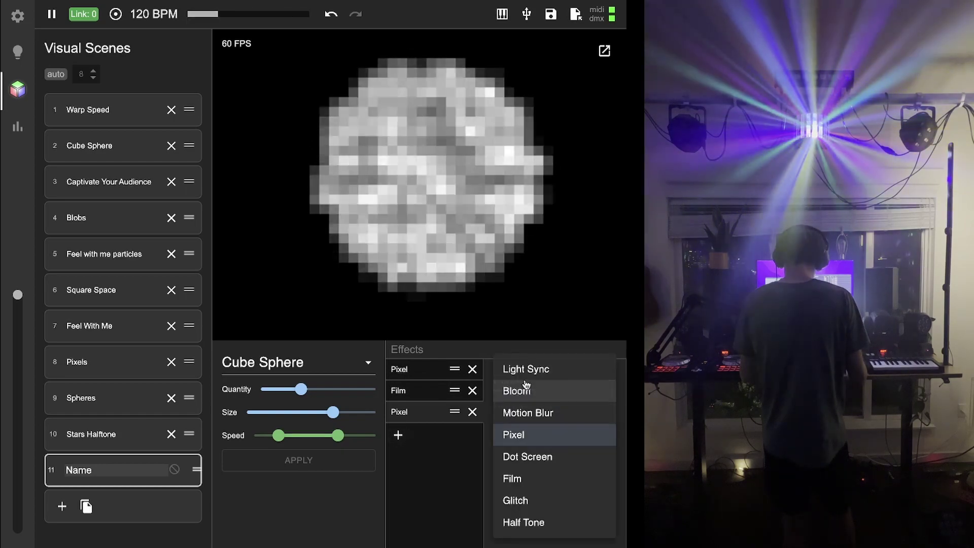
click(426, 378)
click(548, 385)
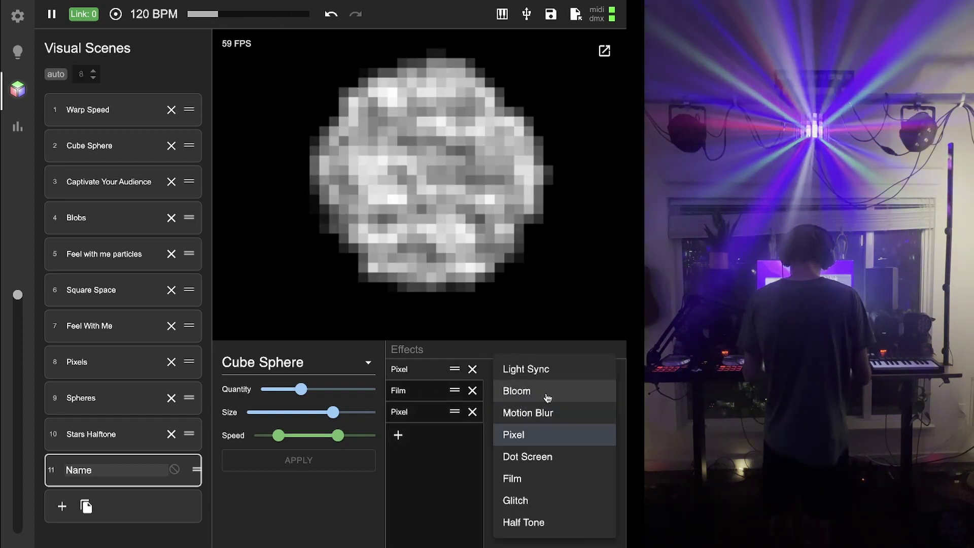
click(547, 397)
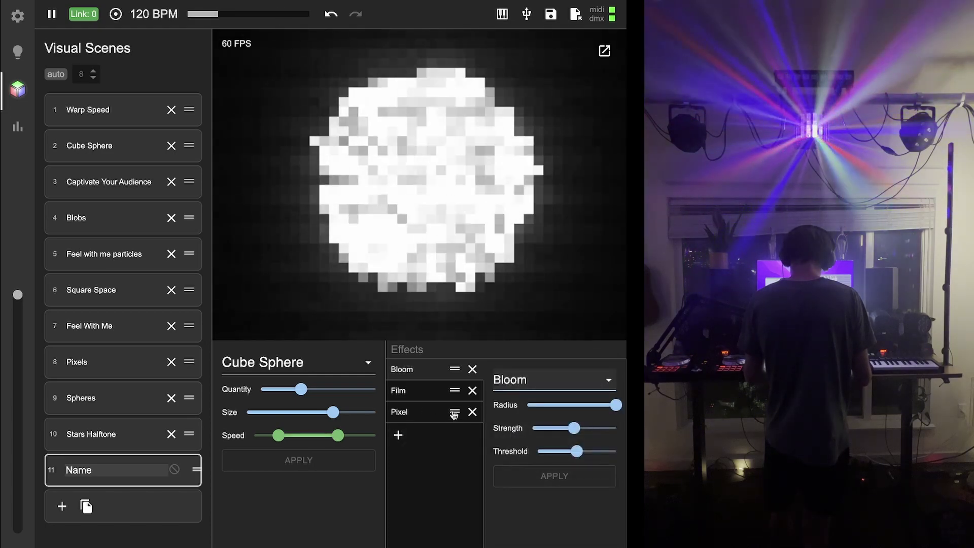
click(472, 390)
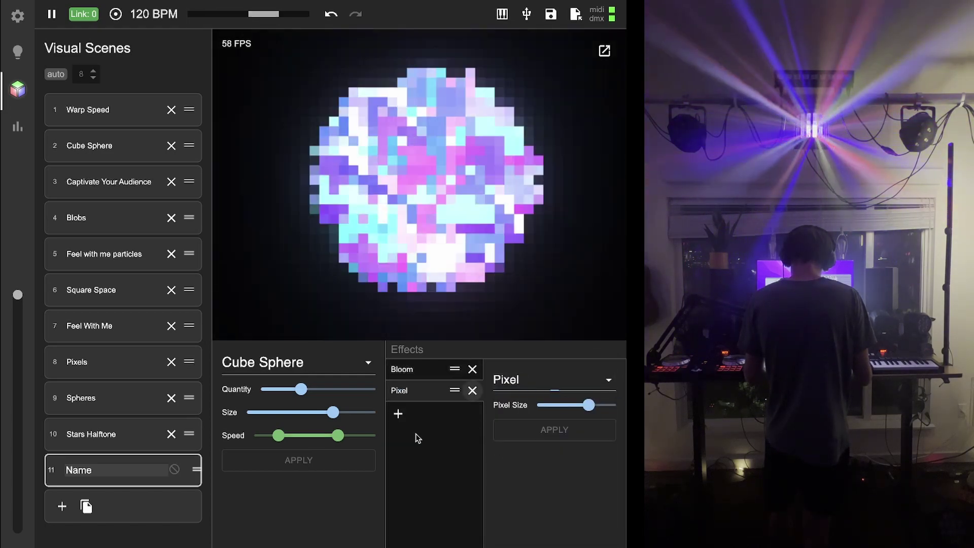
click(472, 390)
Add a Film effect after Bloom and raise its Scanlines slightly, applying each change.
click(397, 414)
click(513, 379)
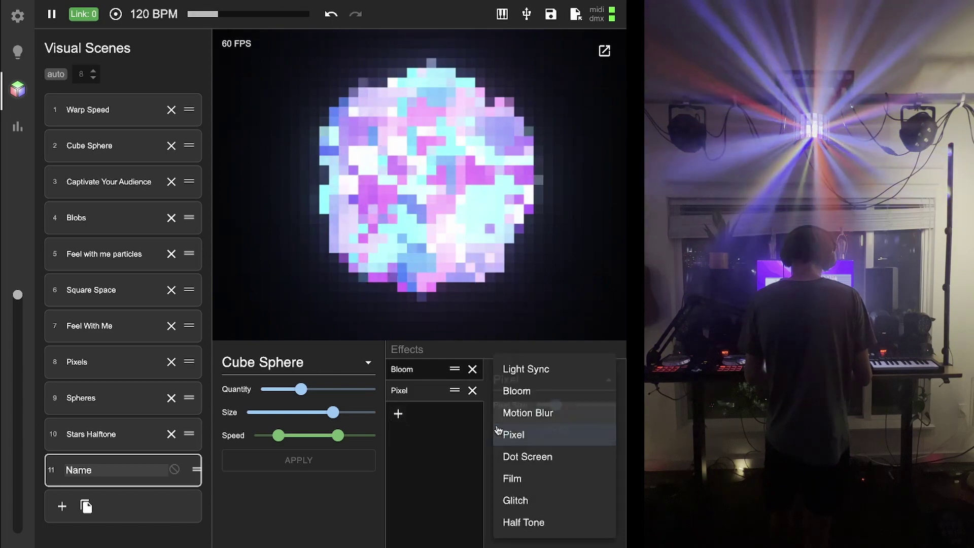
click(499, 478)
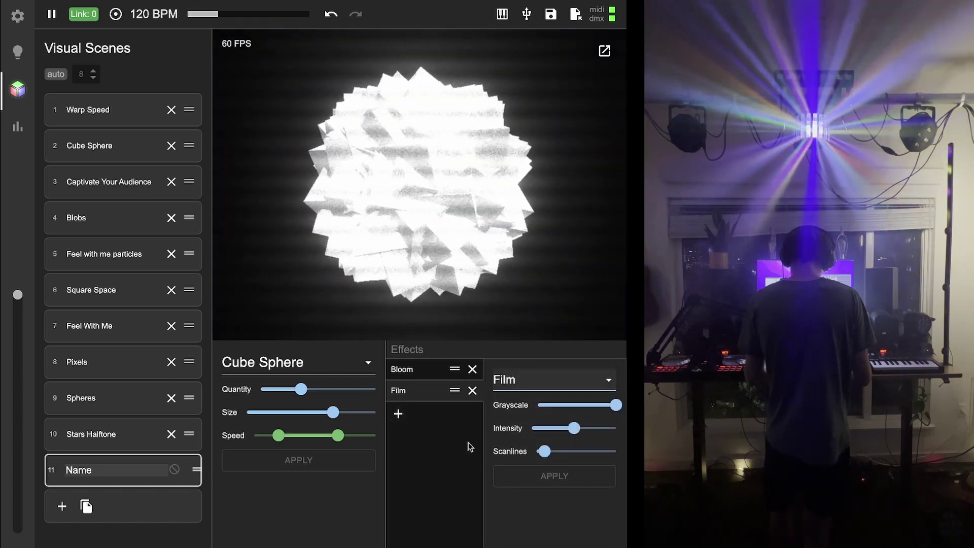
drag(551, 456, 561, 456)
click(557, 476)
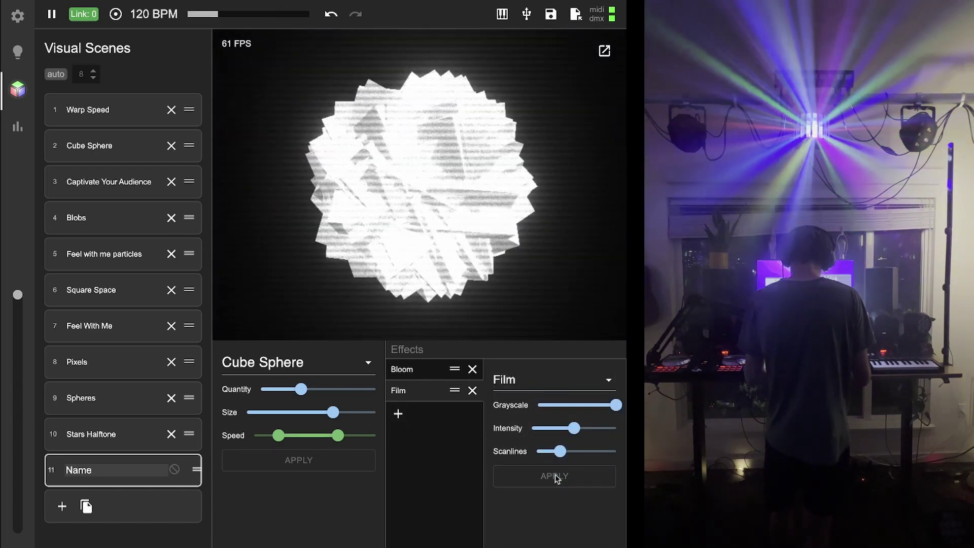
drag(560, 456, 564, 456)
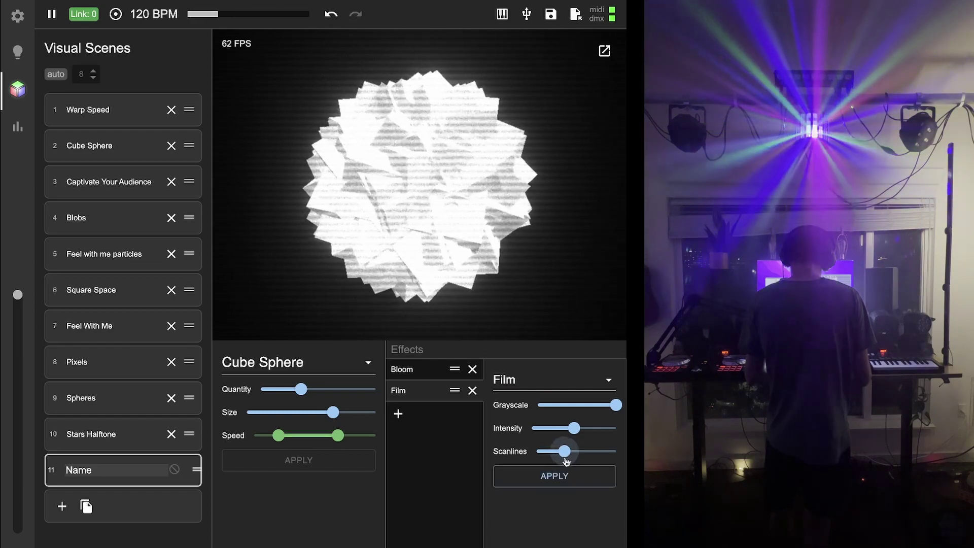
click(560, 475)
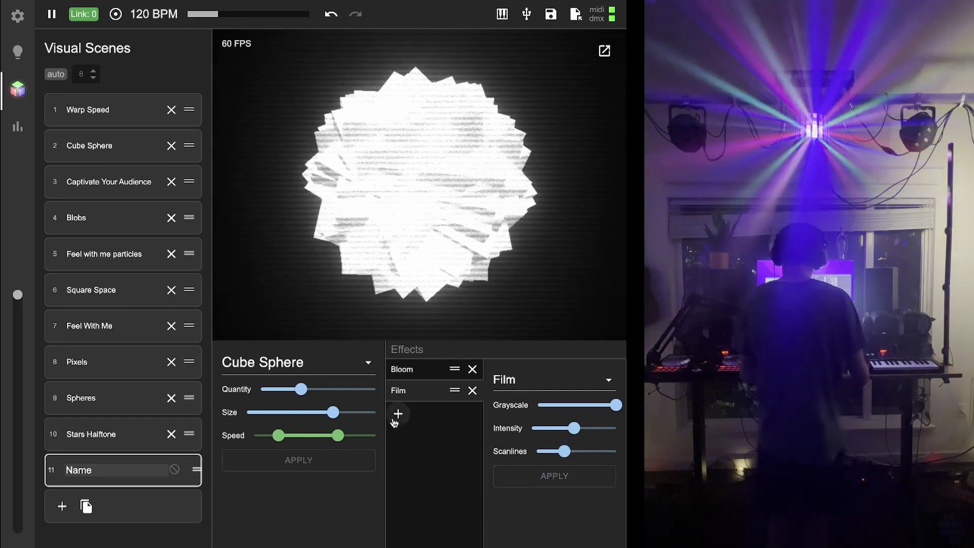
Weaken the Bloom strength, apply it, and add a third Pixel effect after Film.
click(407, 370)
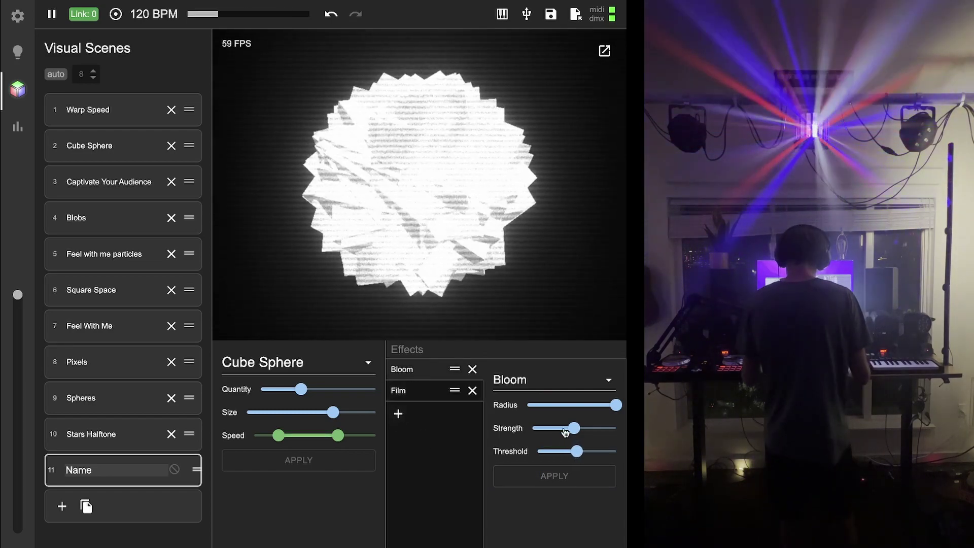
drag(572, 428, 588, 451)
click(580, 477)
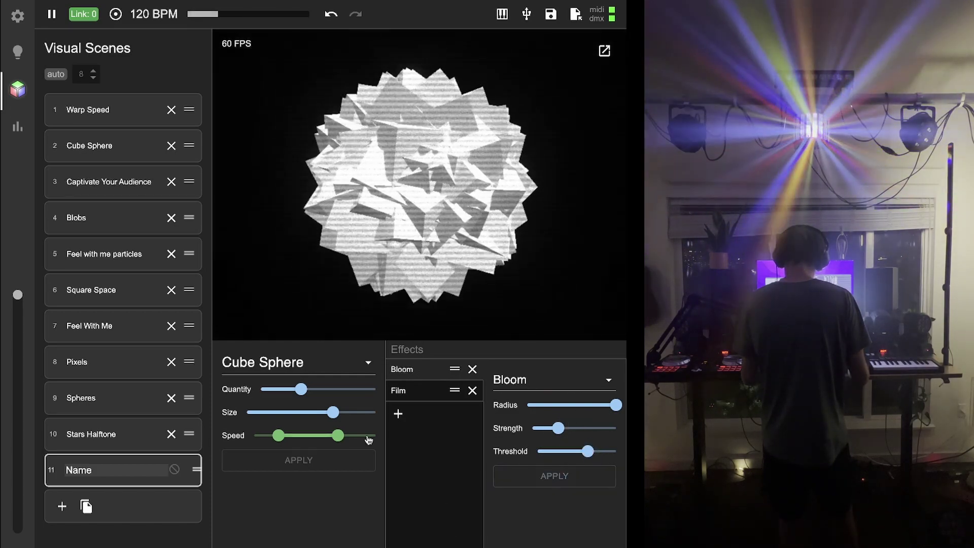
click(398, 414)
click(531, 379)
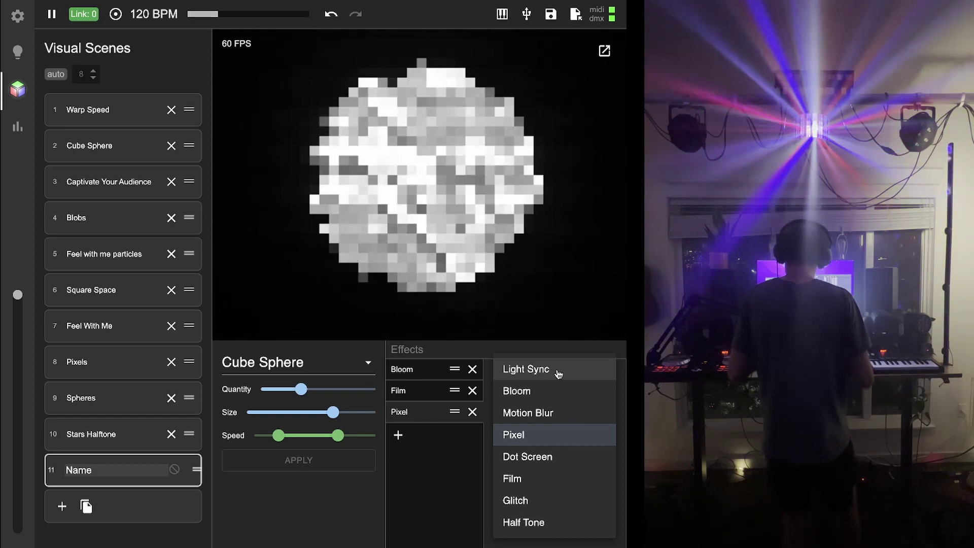
Change the third effect from Pixel to Light Sync.
click(558, 374)
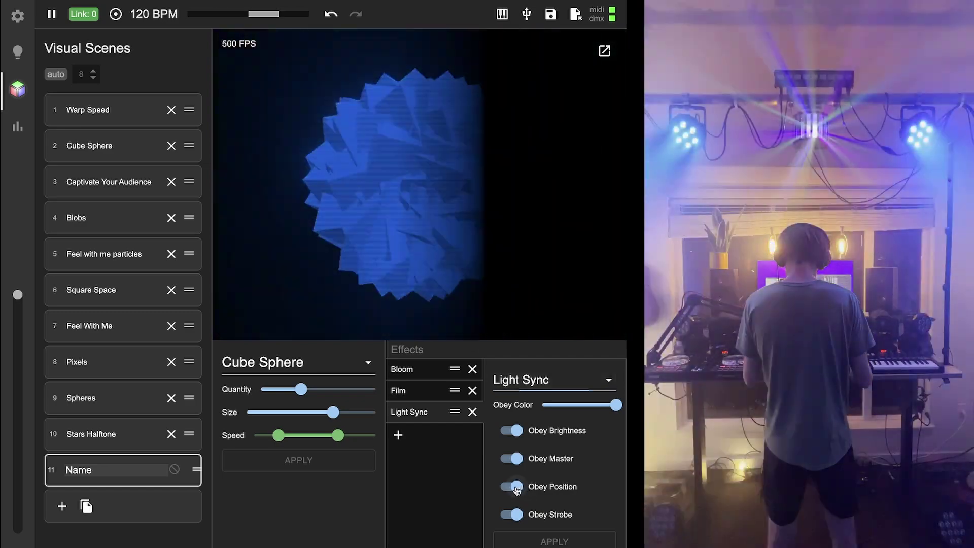
Turn off Light Sync's Obey Position and apply.
click(533, 489)
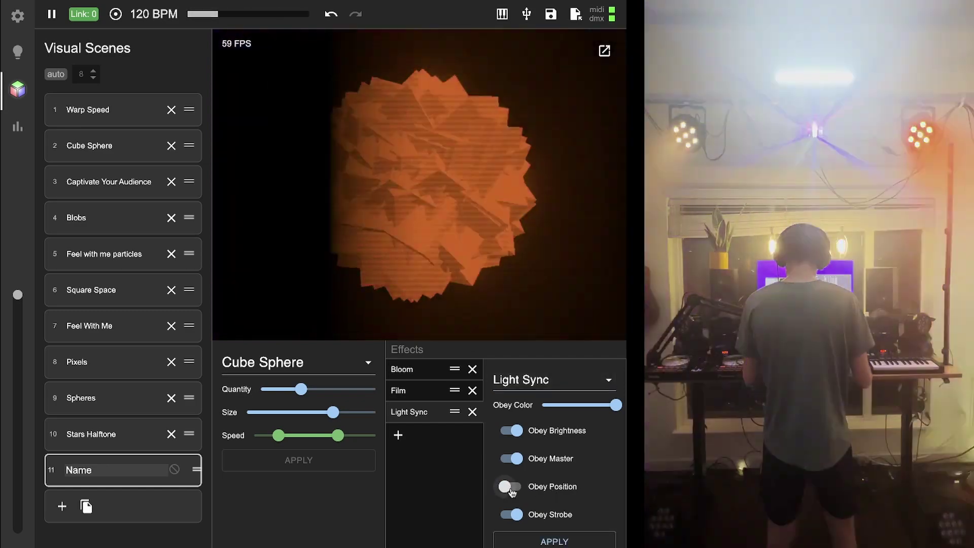
scroll(562, 513, down, 1)
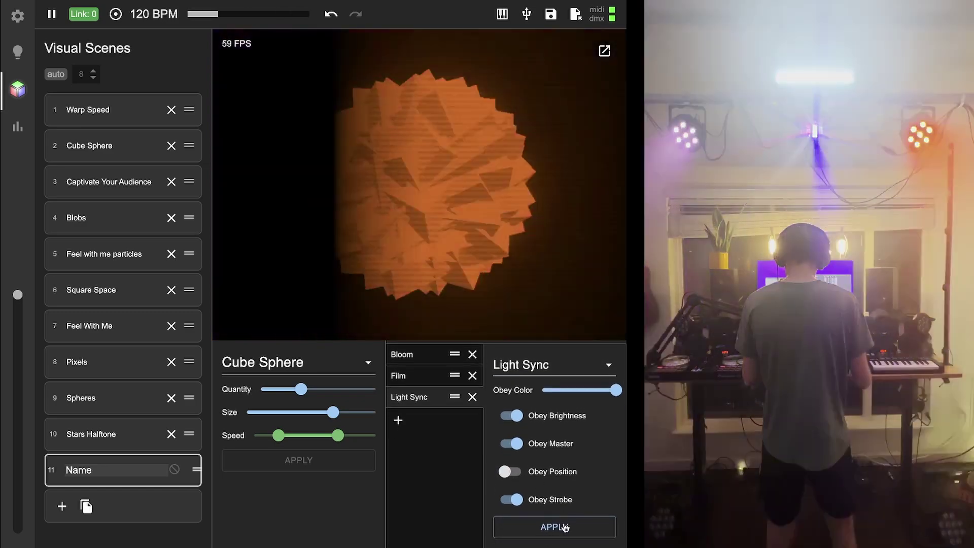
click(561, 525)
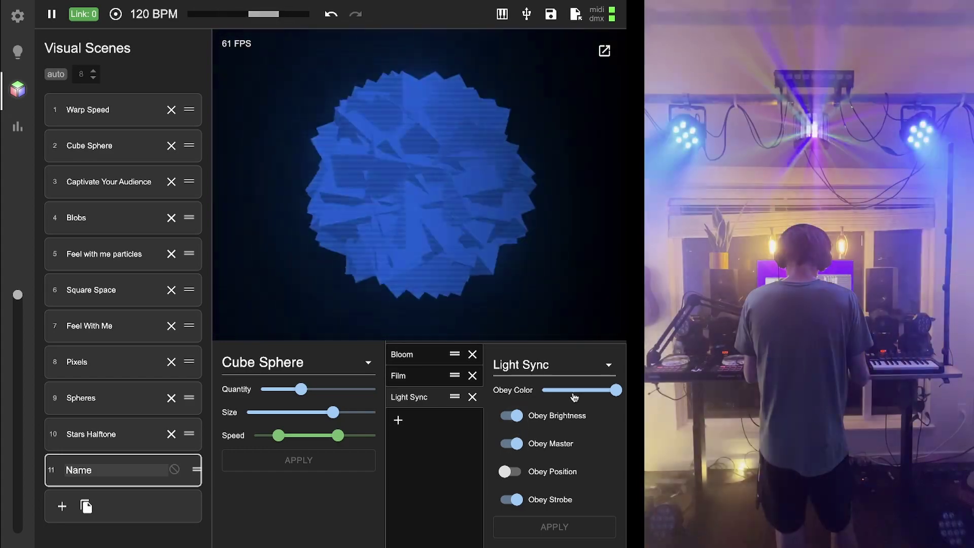
Set Obey Color to about 30%, dim the visual output, and turn off Obey Master.
click(551, 390)
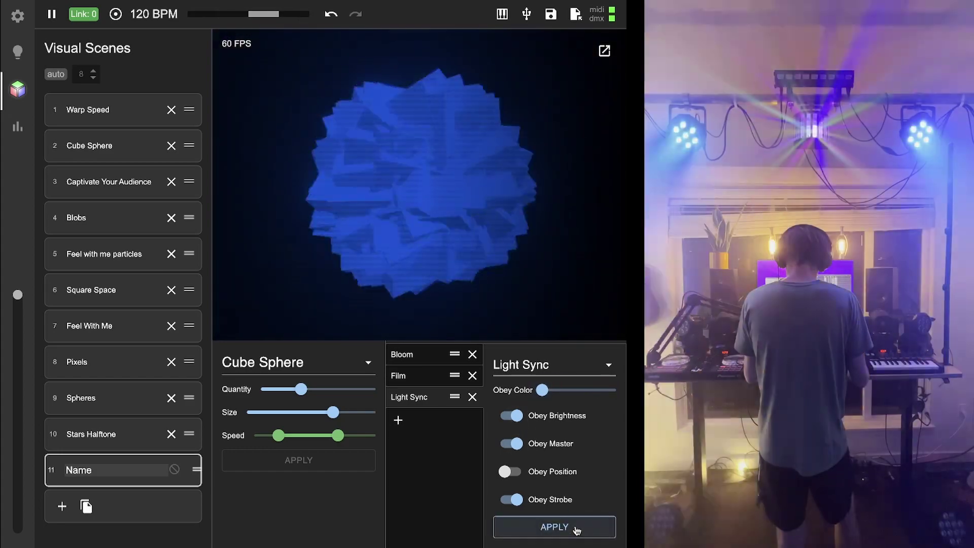
click(534, 526)
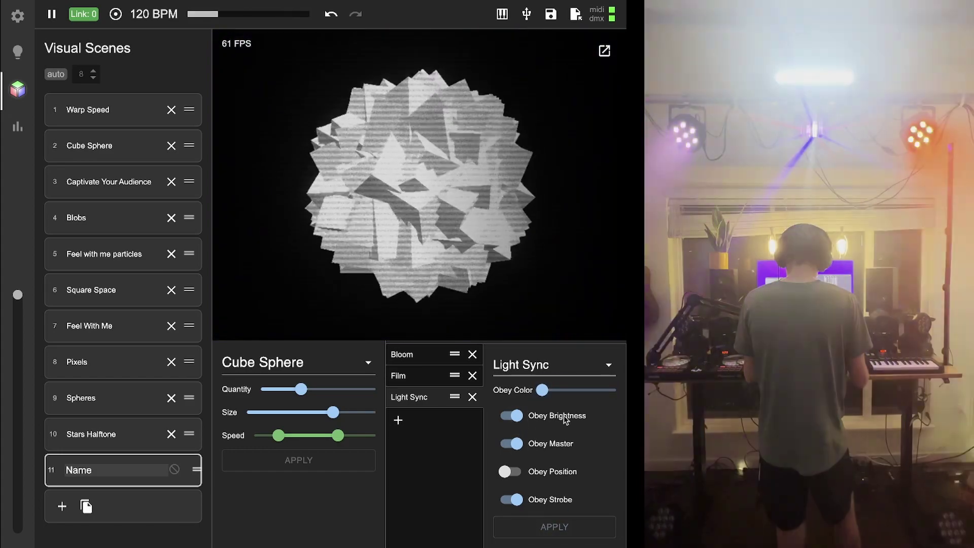
click(571, 390)
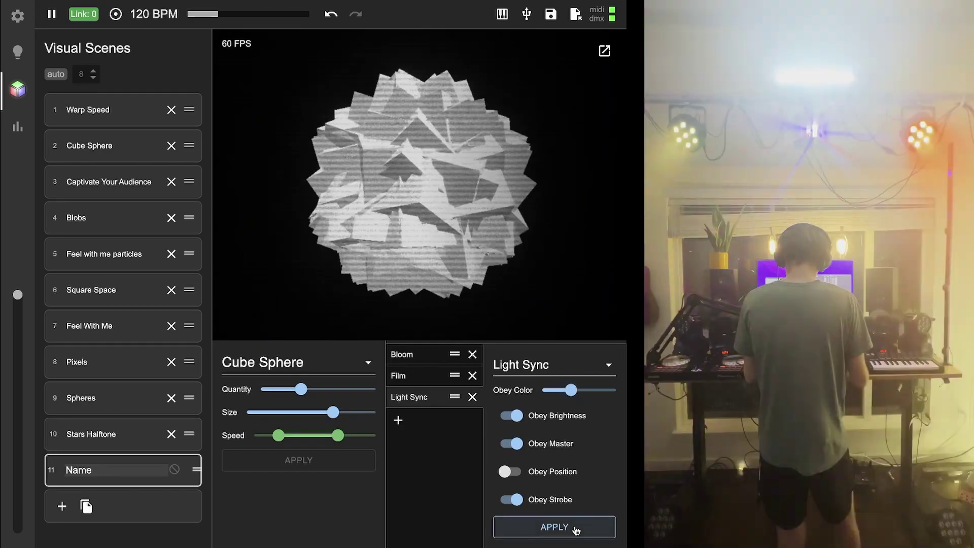
click(553, 527)
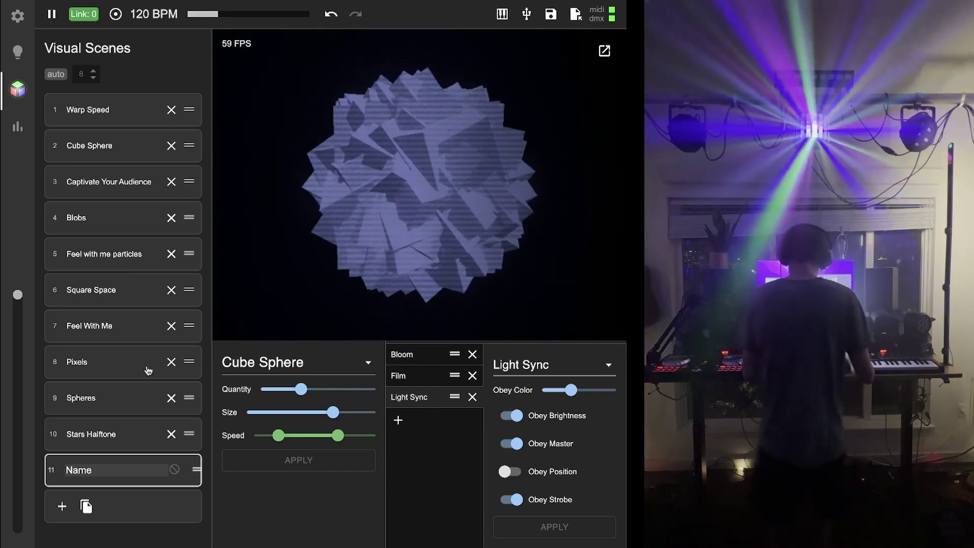
drag(16, 311, 32, 542)
click(560, 528)
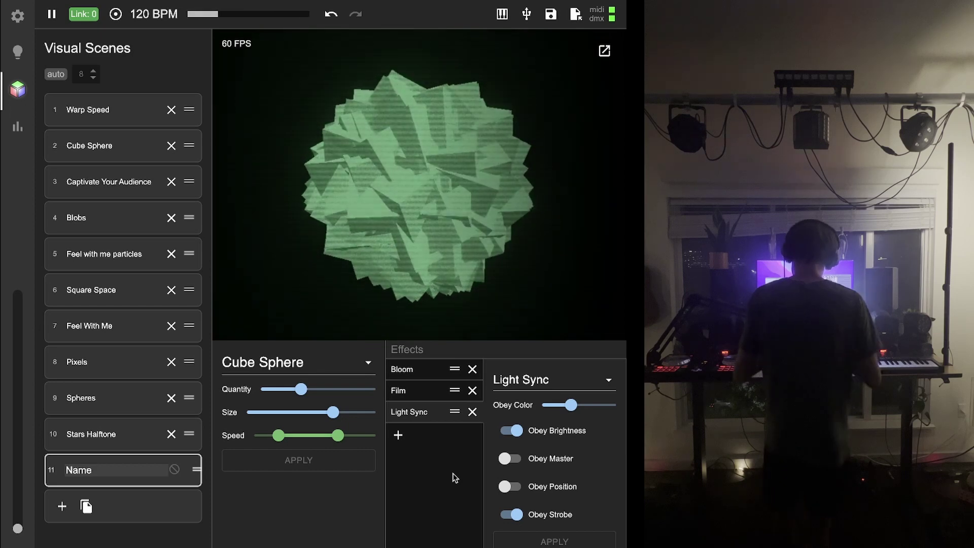
Switch the new scene's visual type from Cube Sphere to Local Media.
click(303, 364)
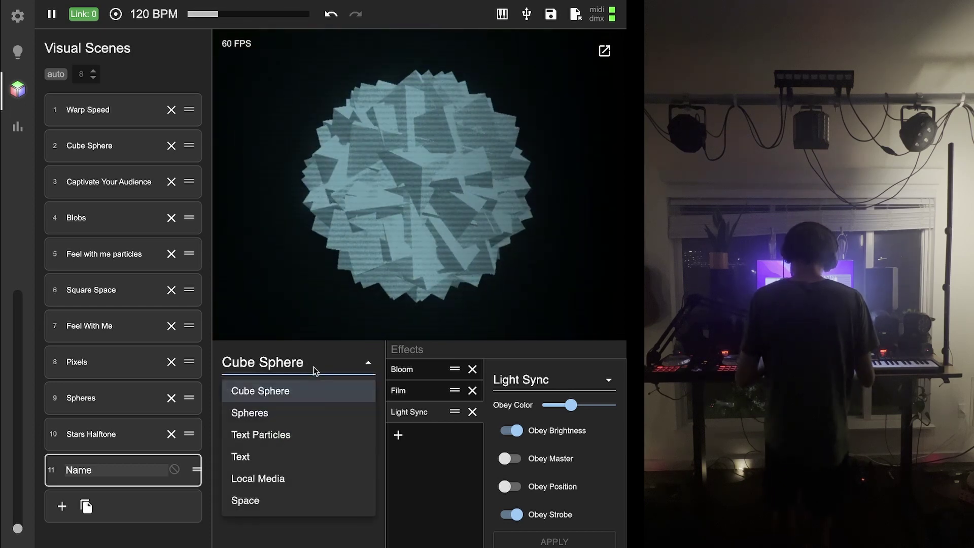
click(316, 364)
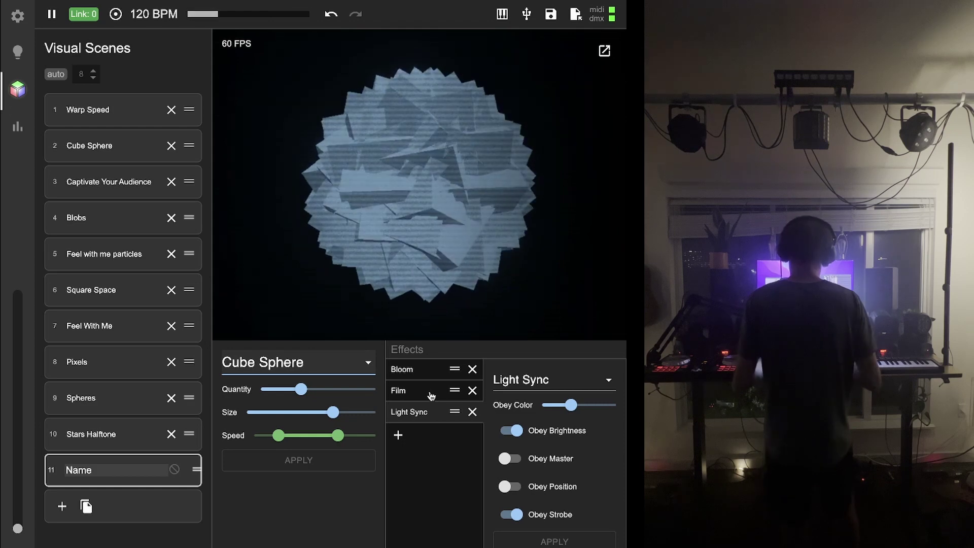
click(356, 366)
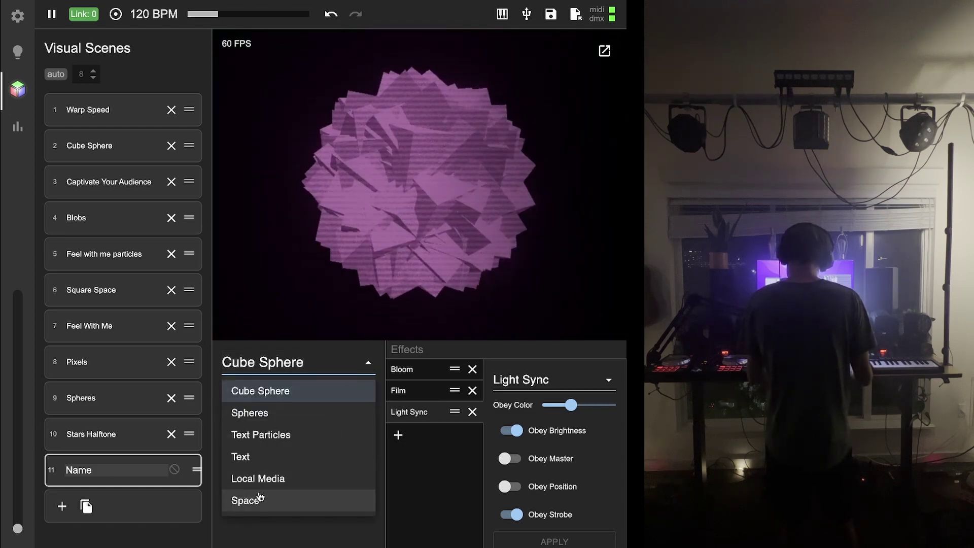
click(280, 533)
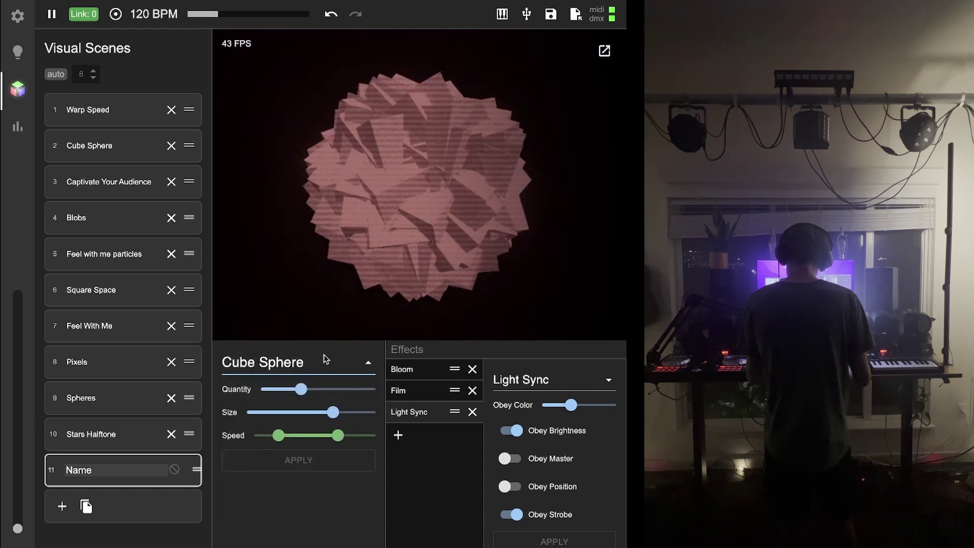
click(323, 355)
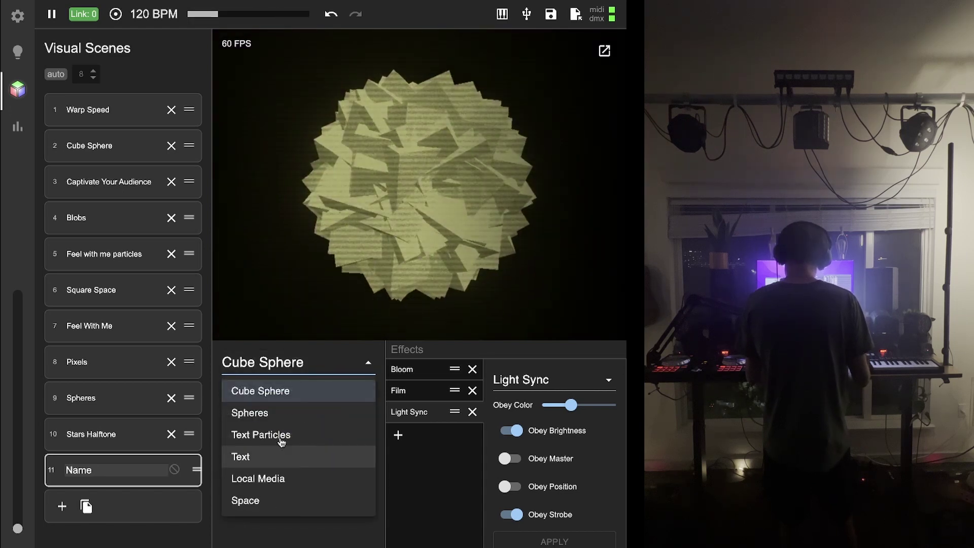
click(287, 481)
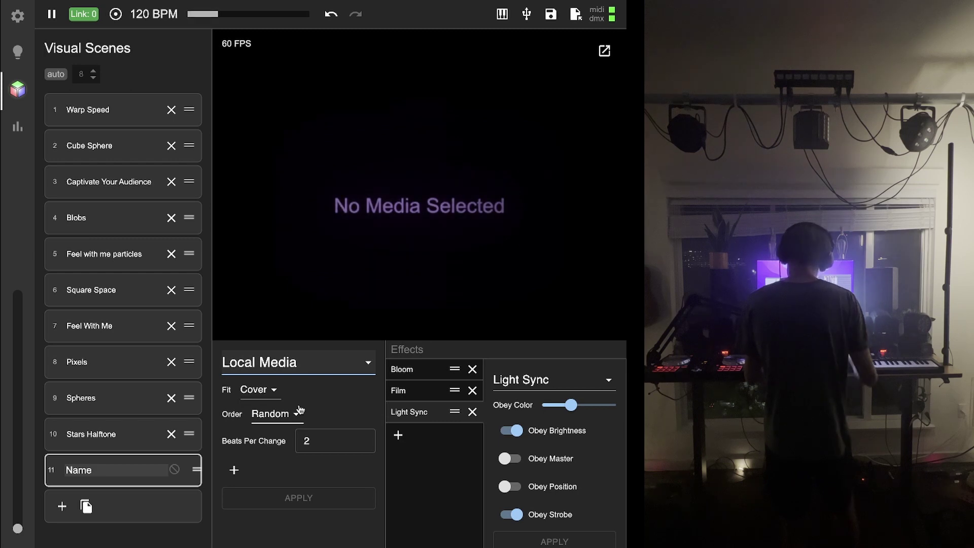
Add every clip in Movies > videos, balloons.mp4 through woman-dancing.mp4, to the Local Media list.
click(232, 471)
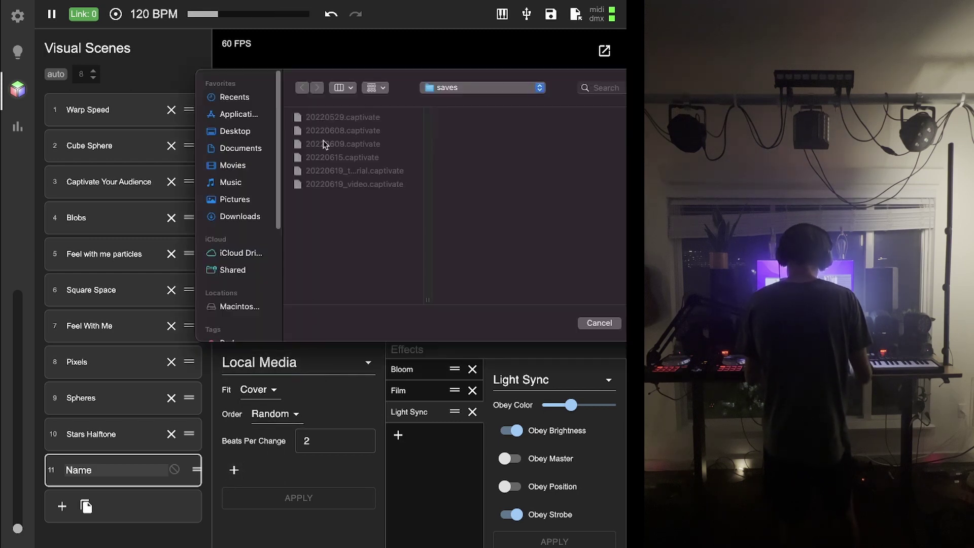
click(227, 183)
click(235, 201)
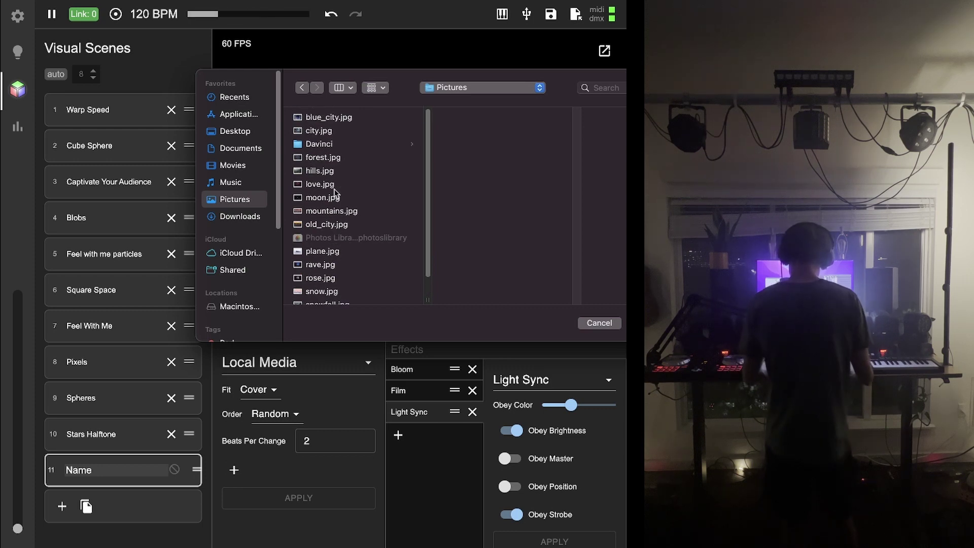
click(223, 183)
click(232, 165)
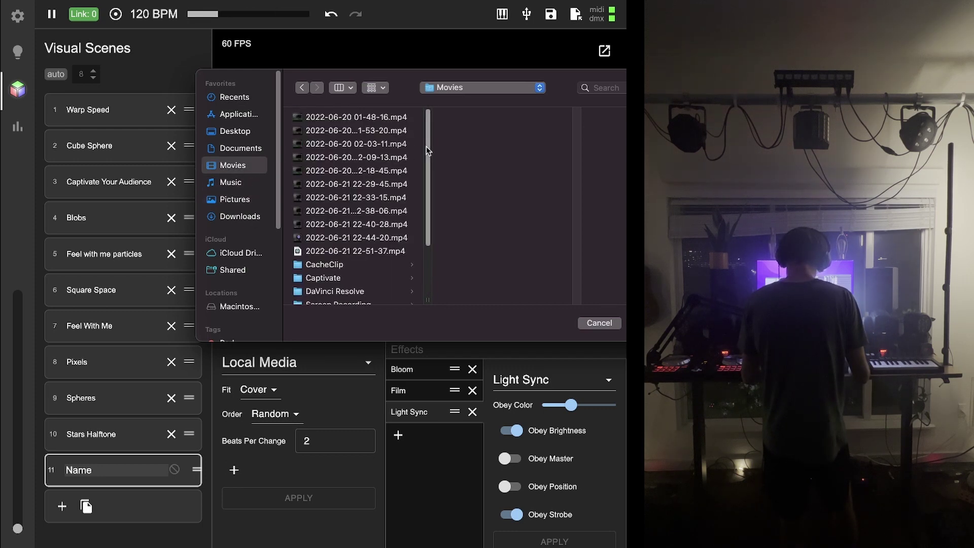
scroll(338, 226, down, 5)
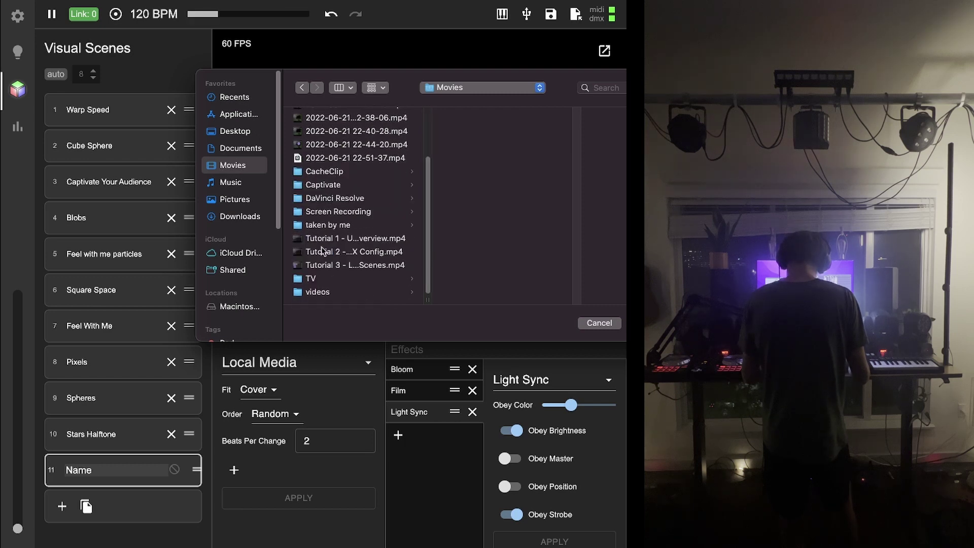
click(320, 292)
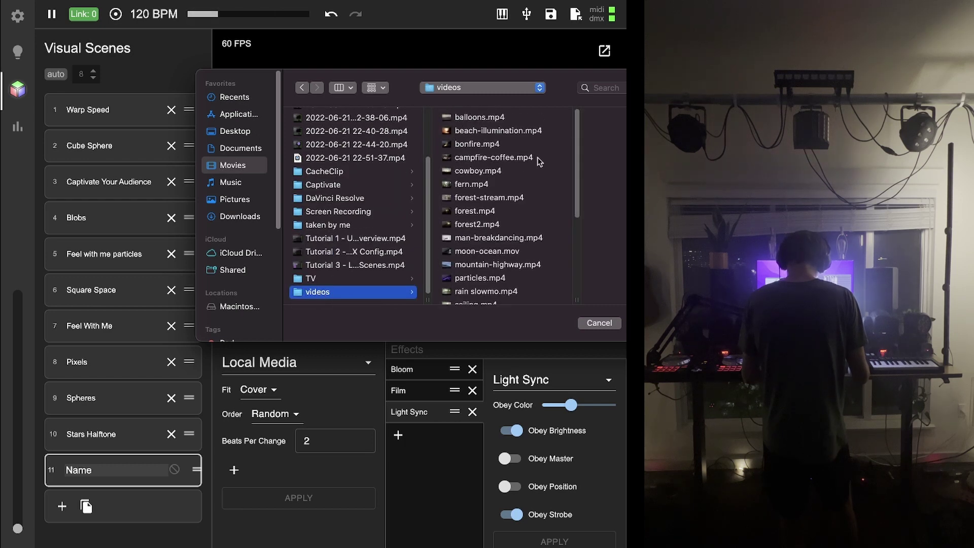
click(491, 121)
scroll(439, 261, down, 8)
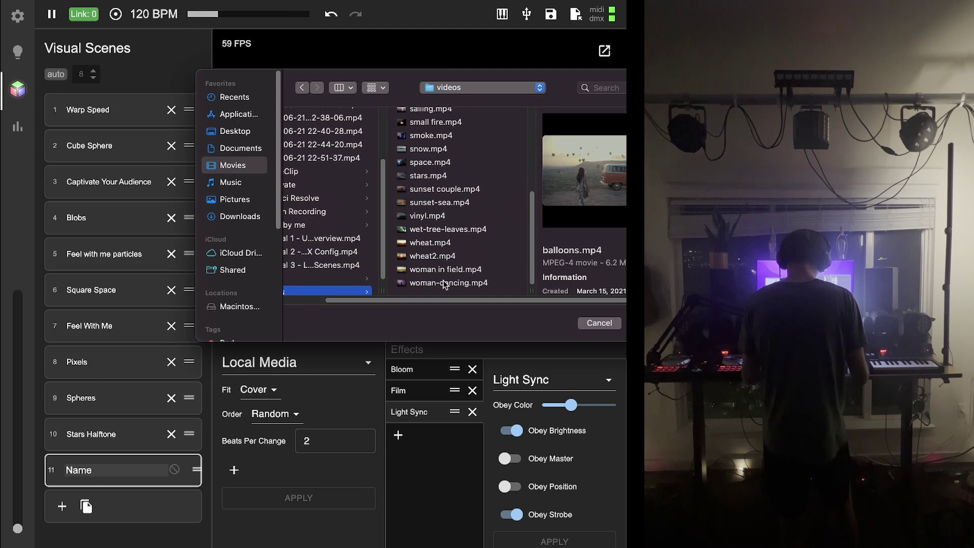
shift+click(445, 283)
key(Return)
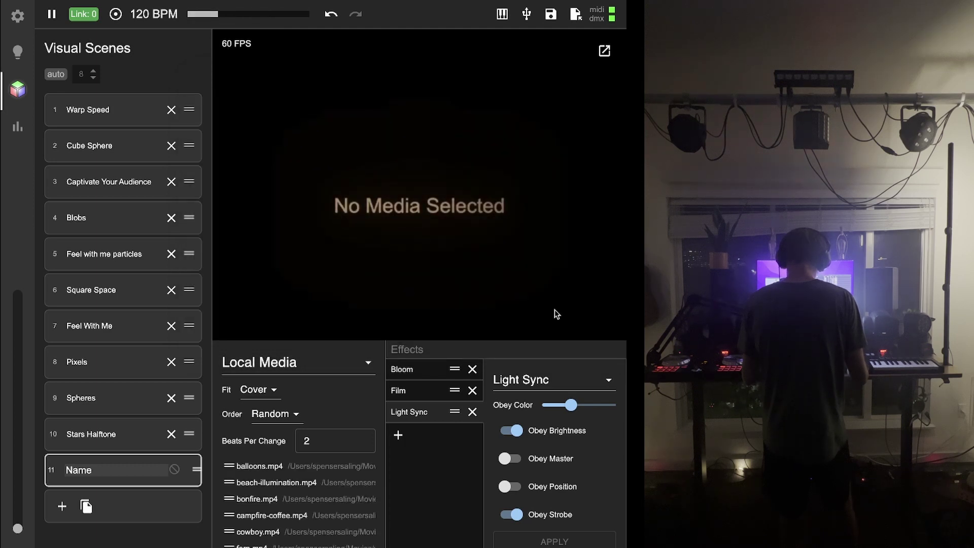
Apply the added clips to the scene and set Beats Per Change to 1.
scroll(251, 467, down, 10)
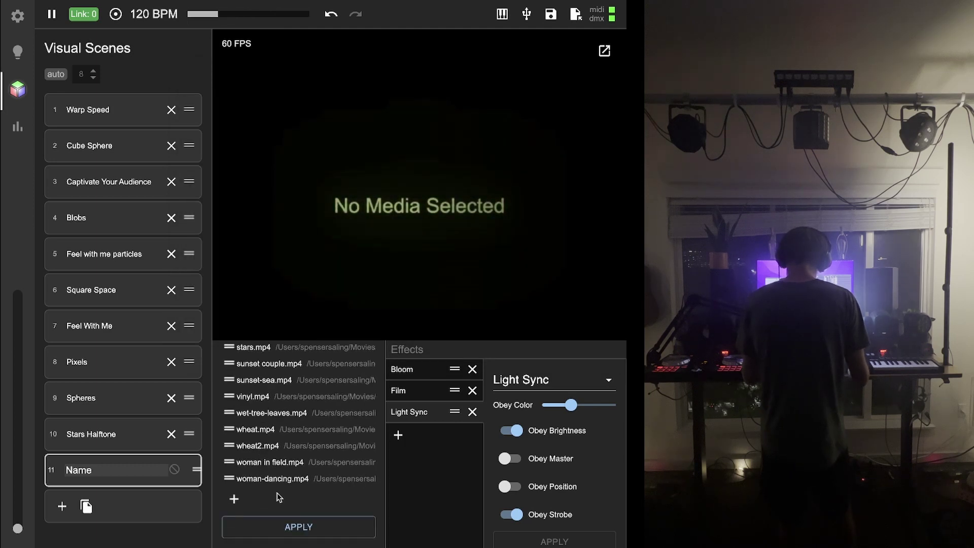
click(298, 528)
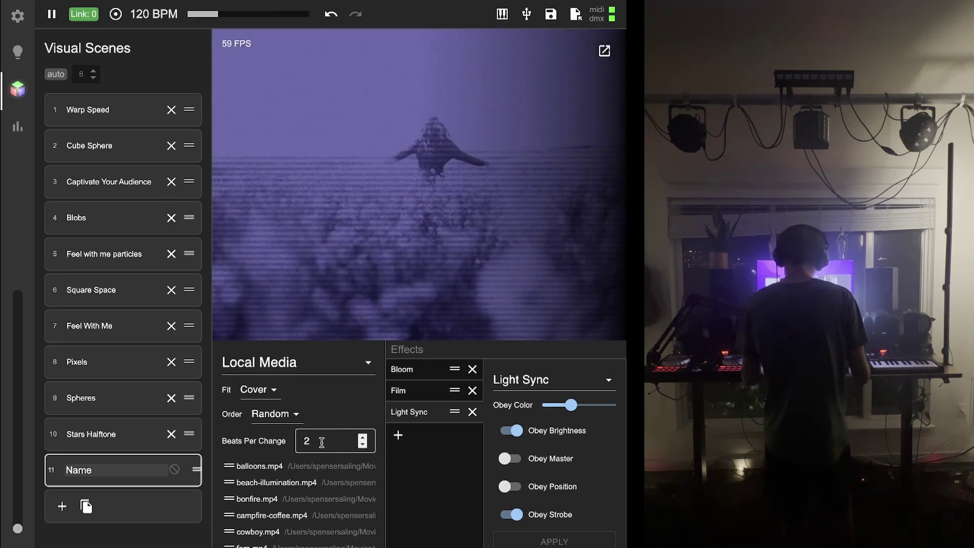
click(362, 437)
scroll(362, 440, down, 6)
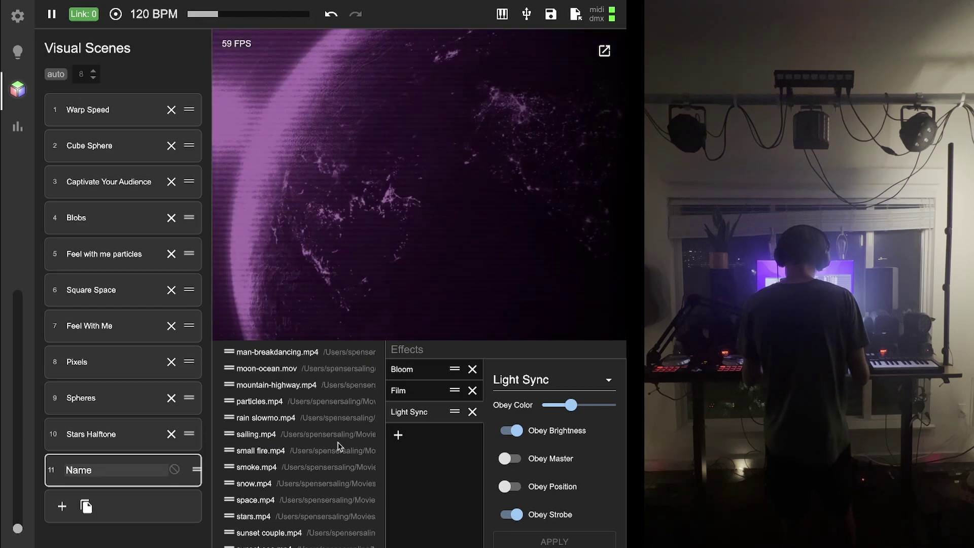
scroll(367, 443, up, 1)
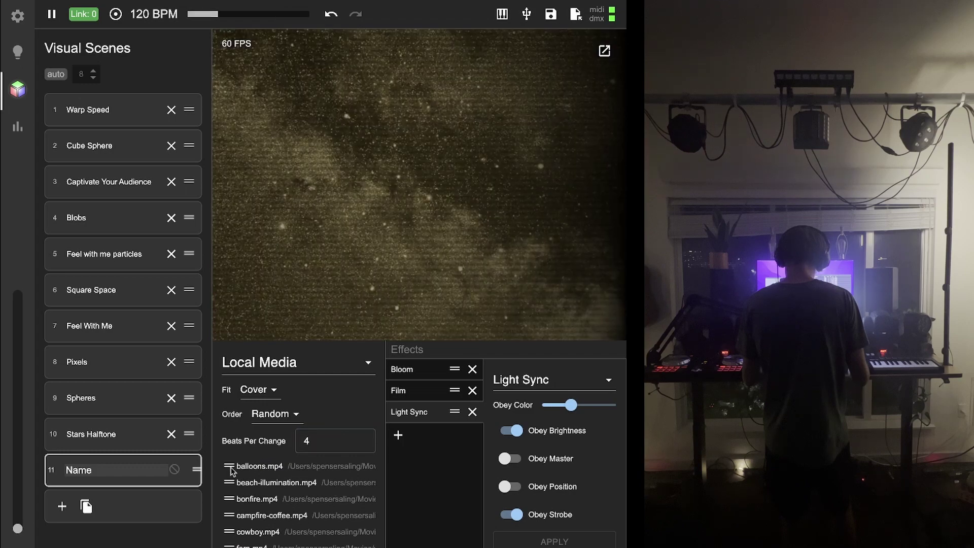
scroll(305, 502, down, 10)
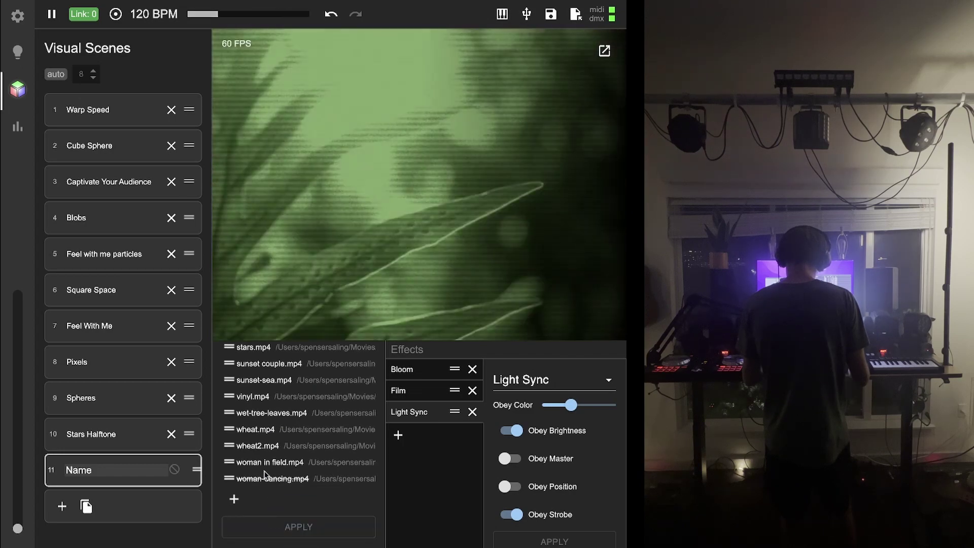
scroll(264, 442, up, 4)
scroll(261, 434, up, 5)
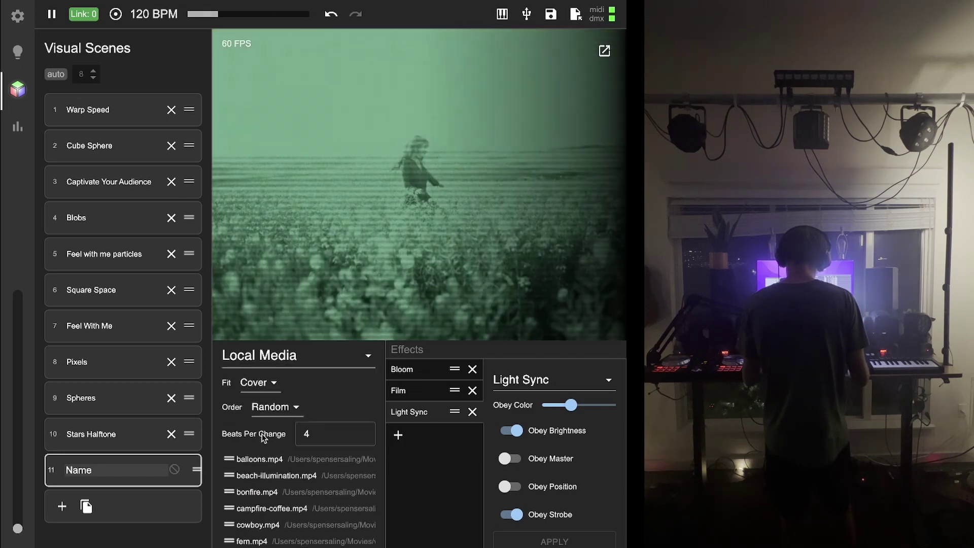
click(363, 445)
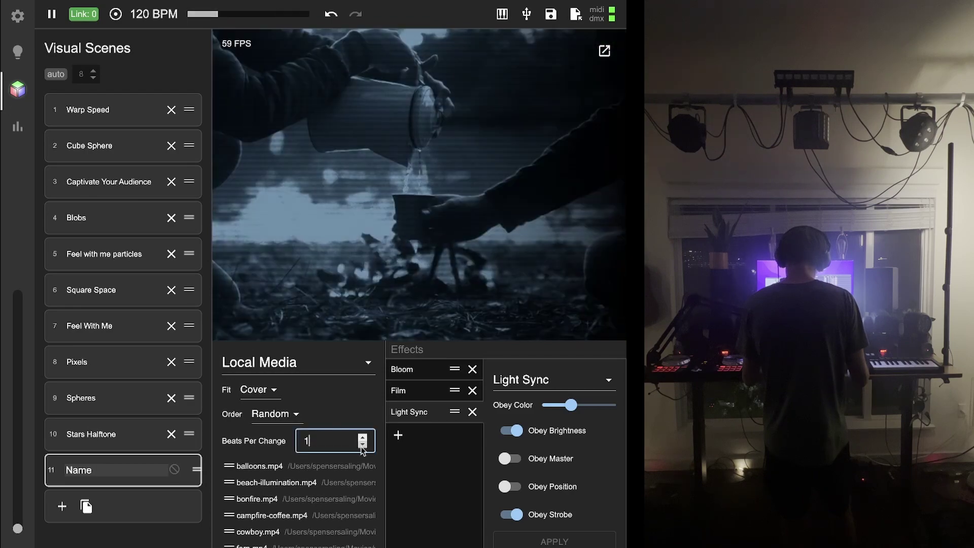
scroll(294, 487, down, 10)
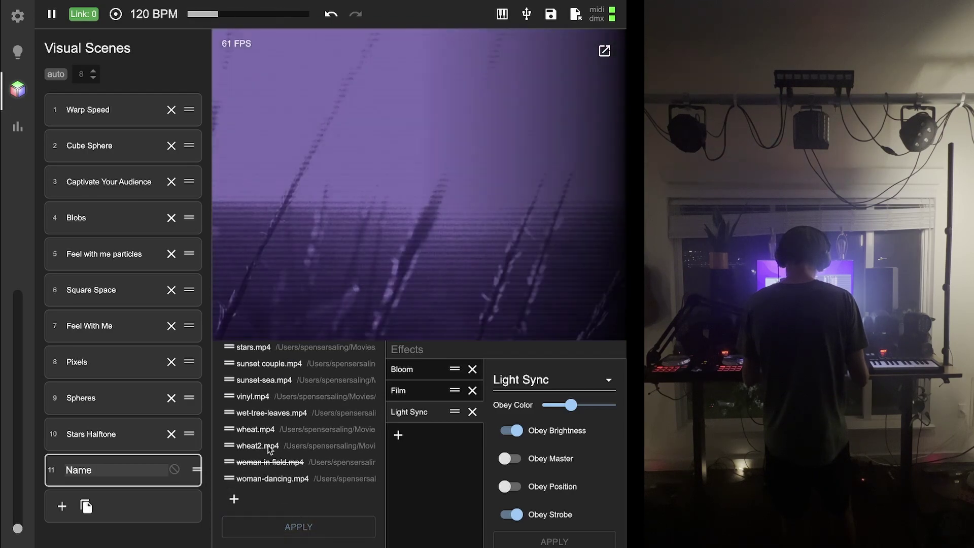
scroll(263, 445, up, 1)
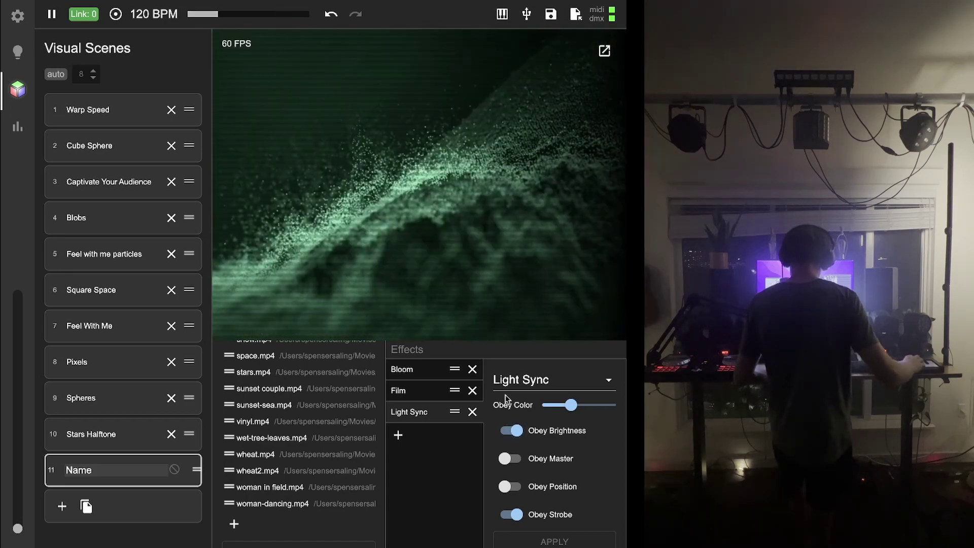
Turn on Obey Position for the Light Sync effect.
click(509, 486)
scroll(509, 487, down, 1)
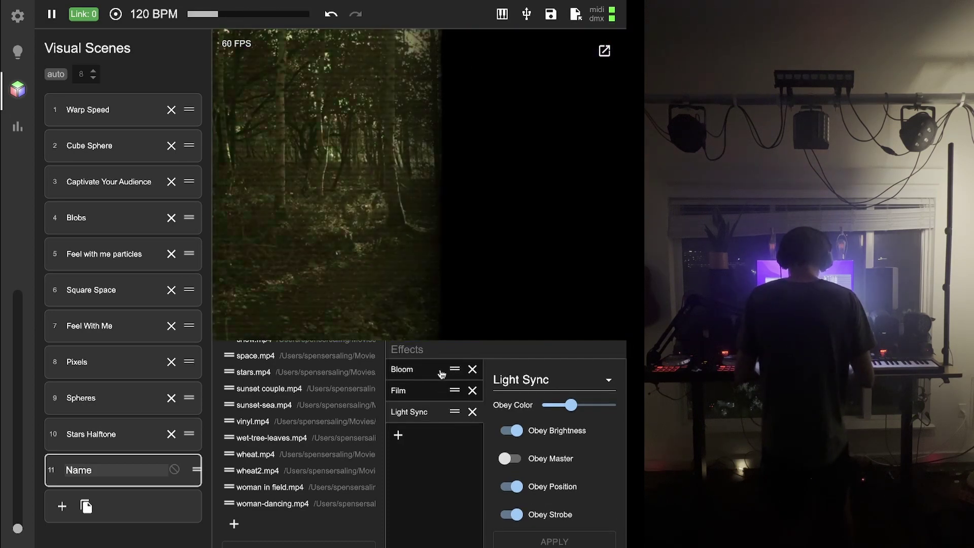
Remove Bloom, move Light Sync above Film, and add then delete a Pixel effect.
click(471, 370)
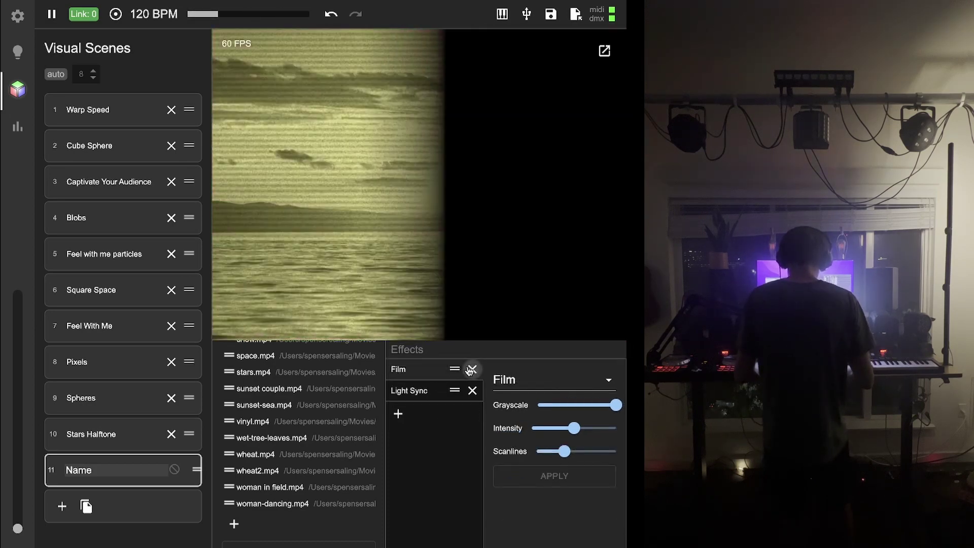
drag(455, 384, 455, 371)
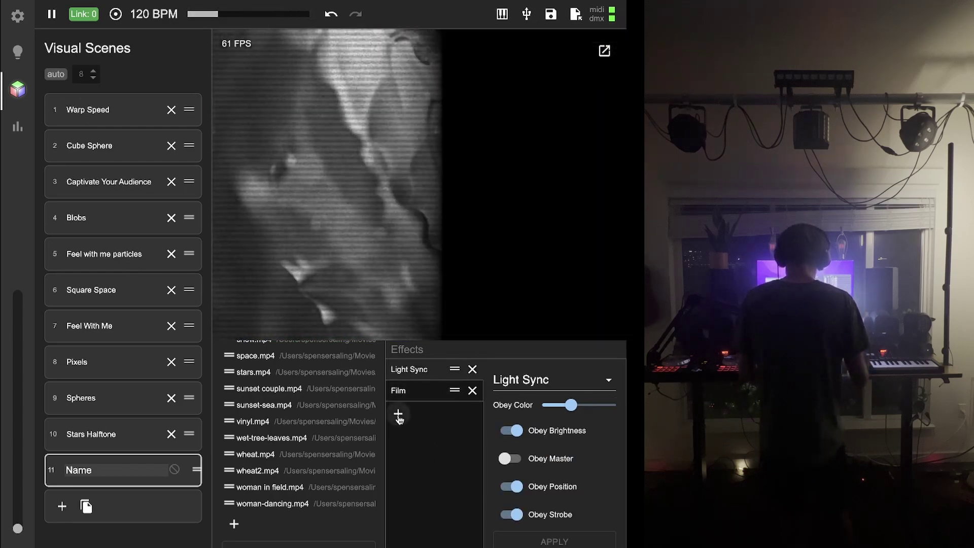
click(399, 415)
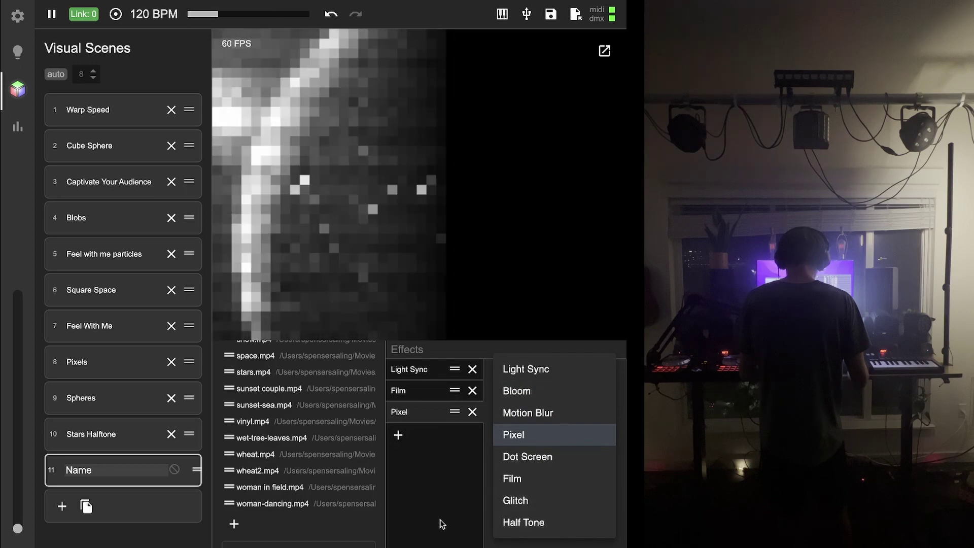
click(449, 487)
click(472, 412)
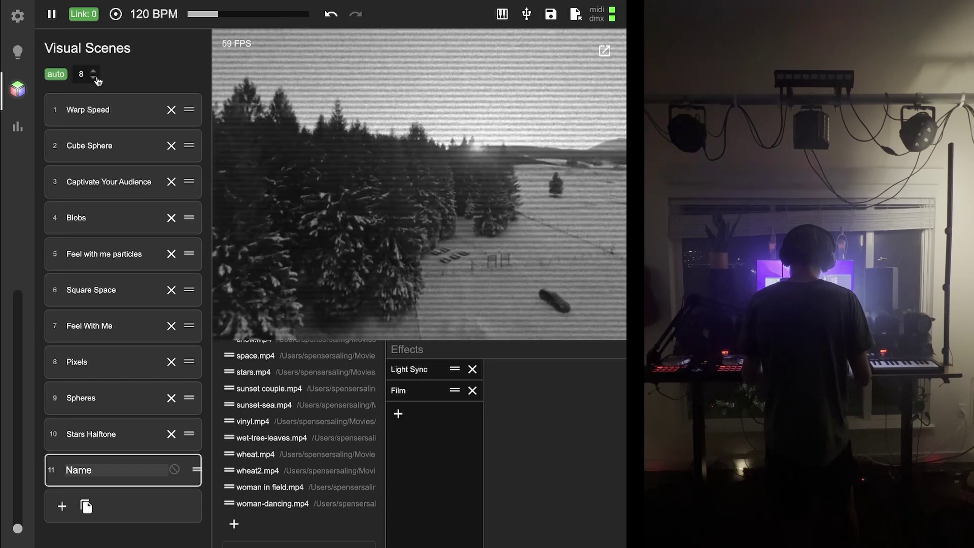
Scroll down the panel toward the Visual Scenes auto-cycle settings.
scroll(94, 76, down, 7)
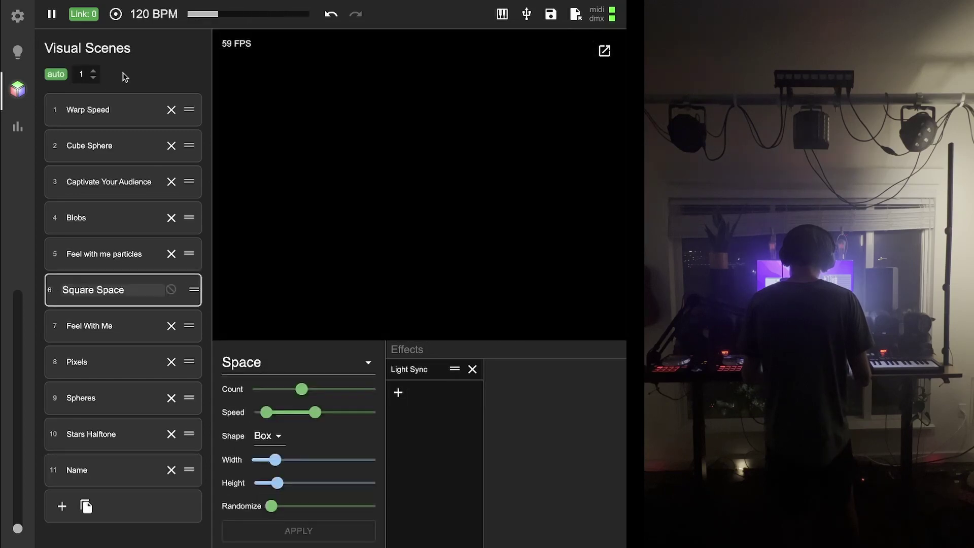